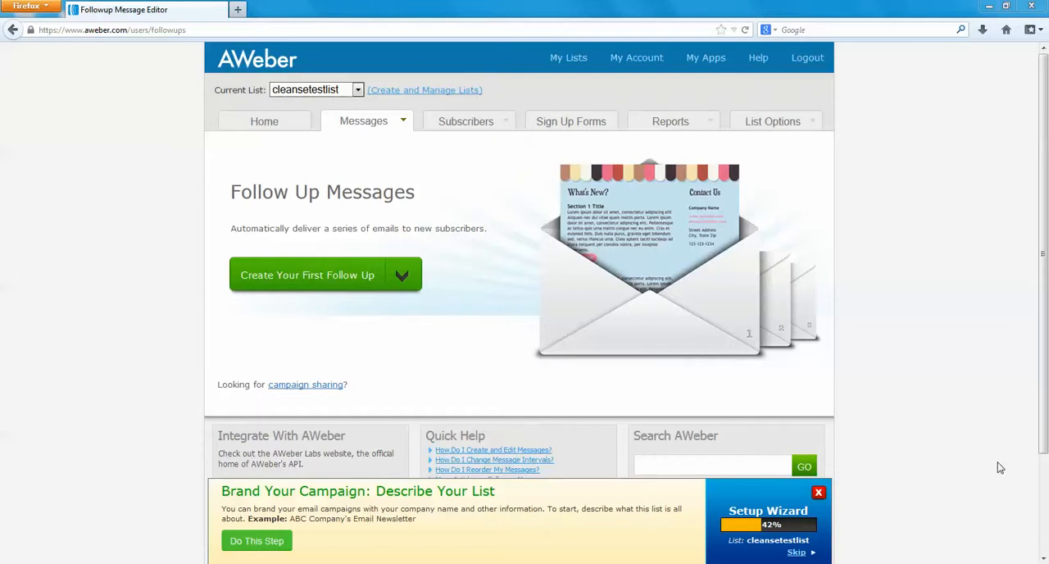
# Go to list management and start creating a new mailing list
pyautogui.moveTo(373, 129)
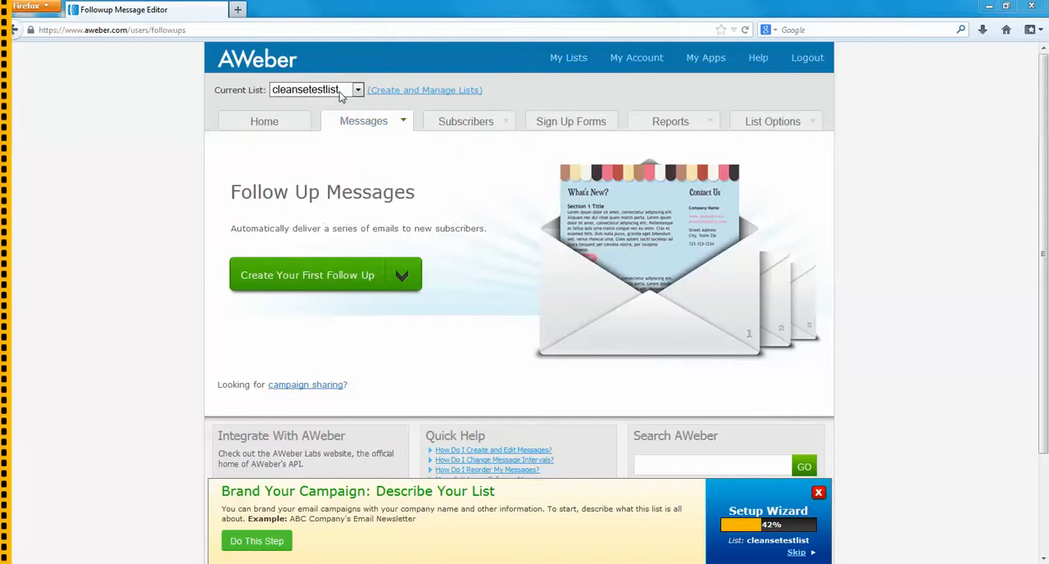
pyautogui.click(339, 91)
pyautogui.click(339, 92)
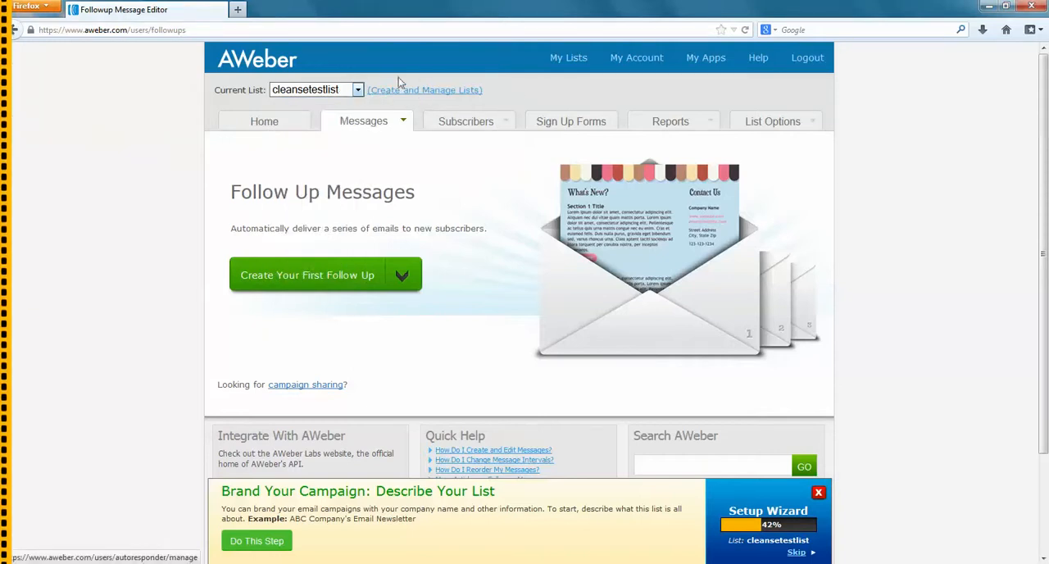
pyautogui.click(429, 95)
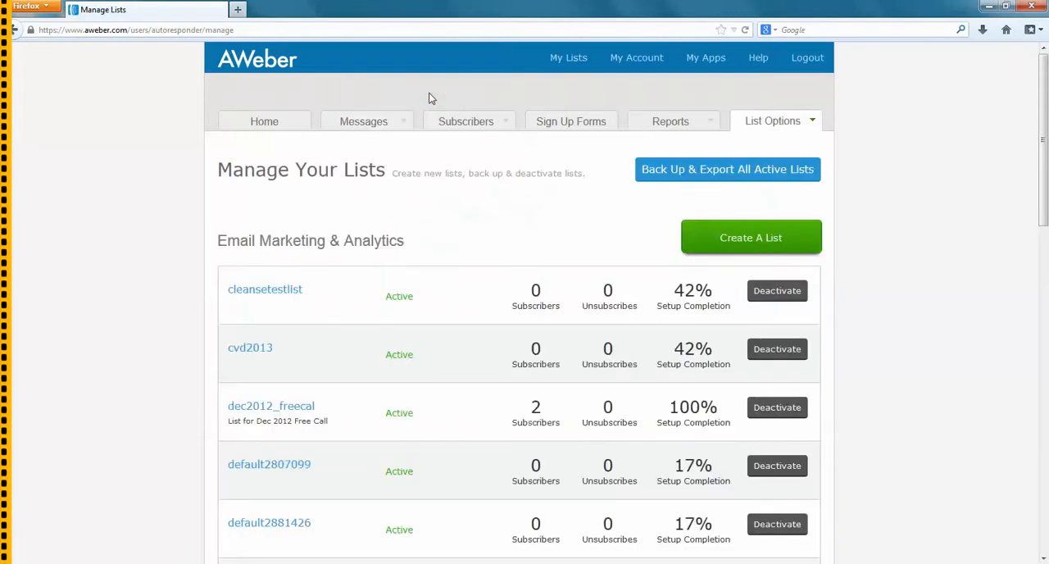
pyautogui.click(761, 238)
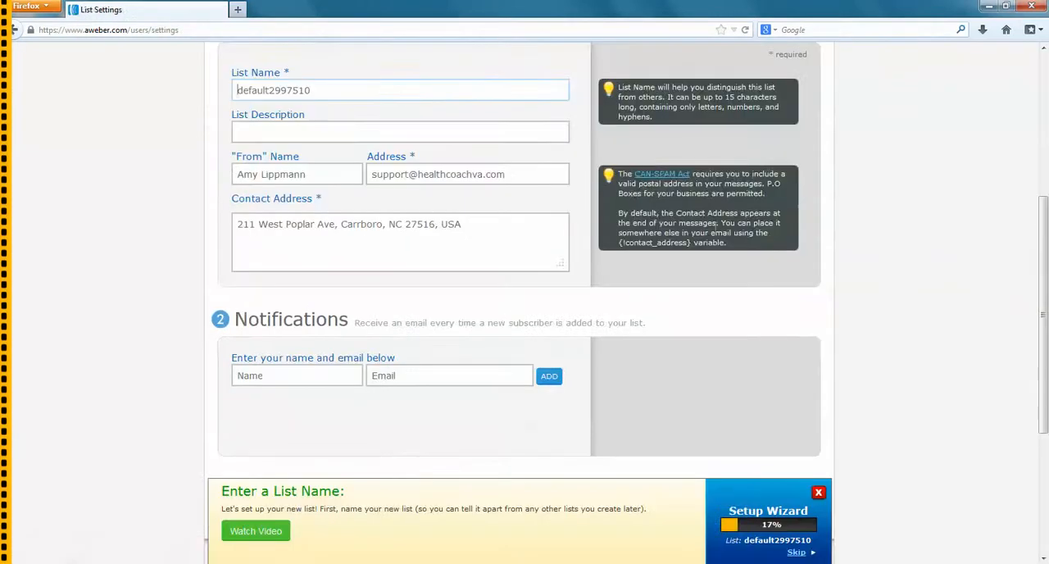
# Try to save the new list under the name testlist
pyautogui.moveTo(321, 122); pyautogui.dragTo(215, 121)
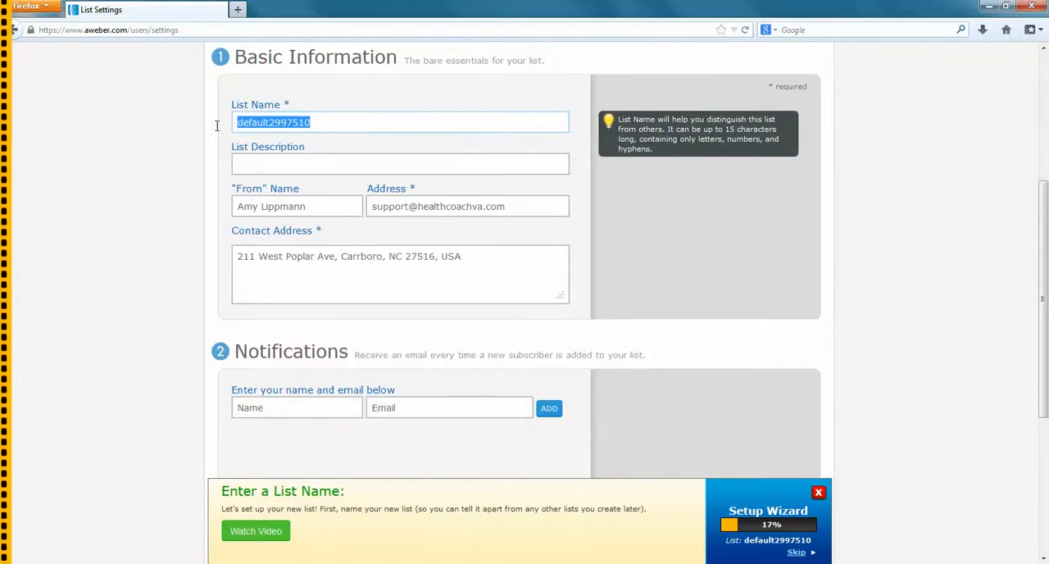
pyautogui.write('testlist')
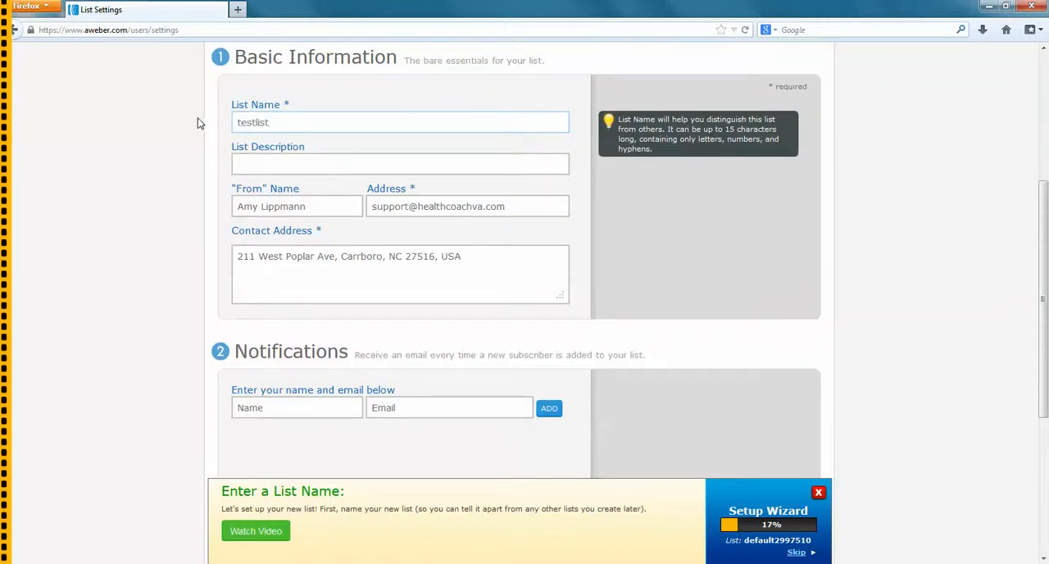
pyautogui.scroll(-1, 335, 297)
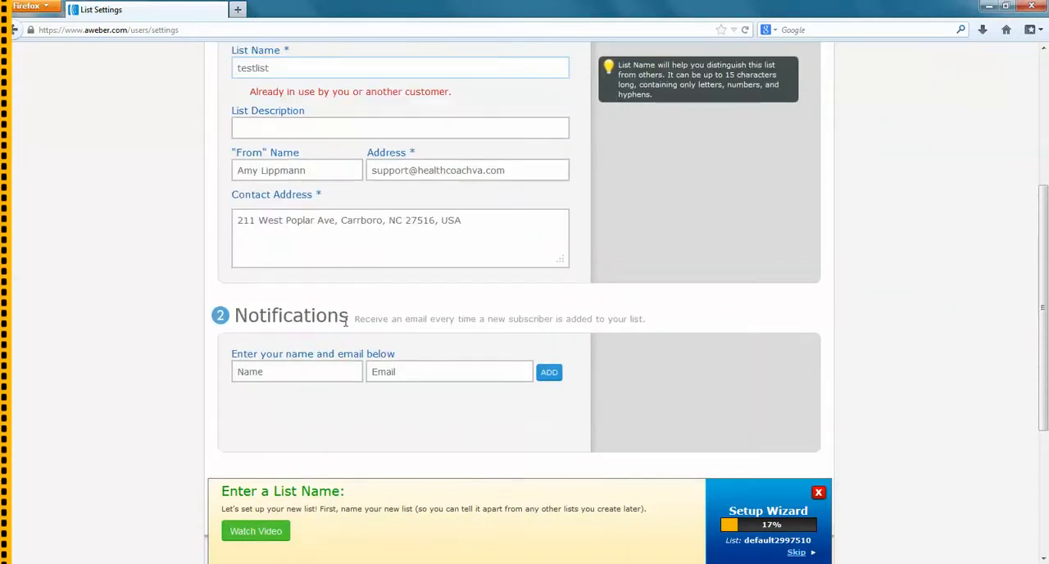
pyautogui.scroll(-4, 348, 297)
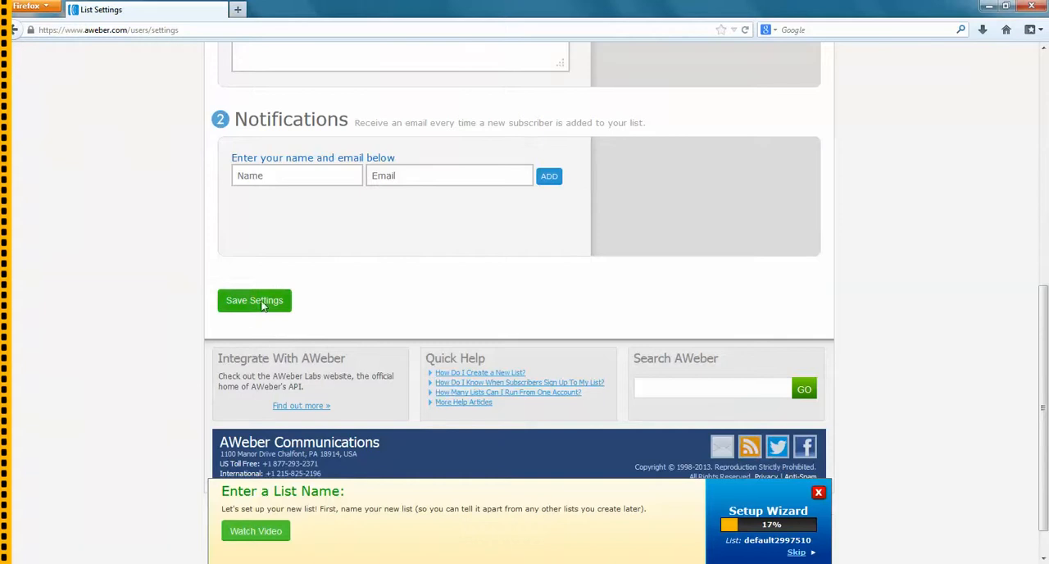
pyautogui.click(254, 300)
# Try testlist2013 as the new list's name
pyautogui.scroll(4, 825, 210)
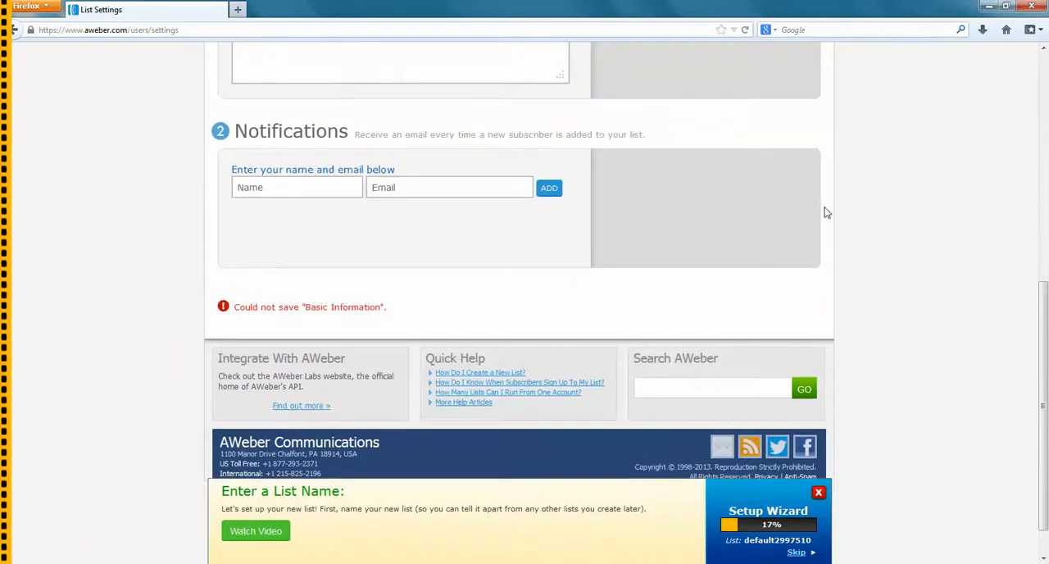
pyautogui.scroll(3, 813, 206)
pyautogui.click(286, 175)
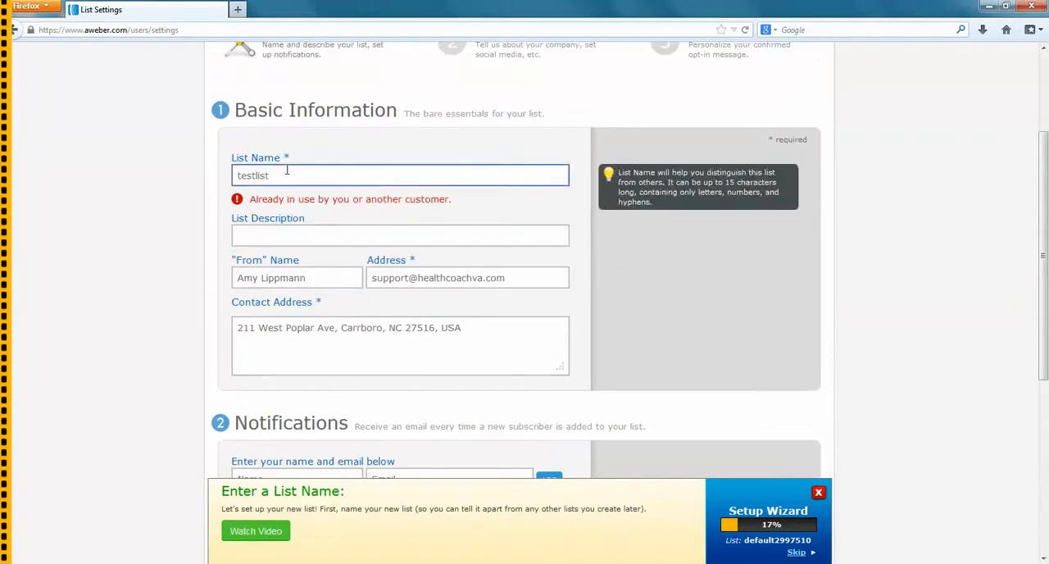
pyautogui.write('2012')
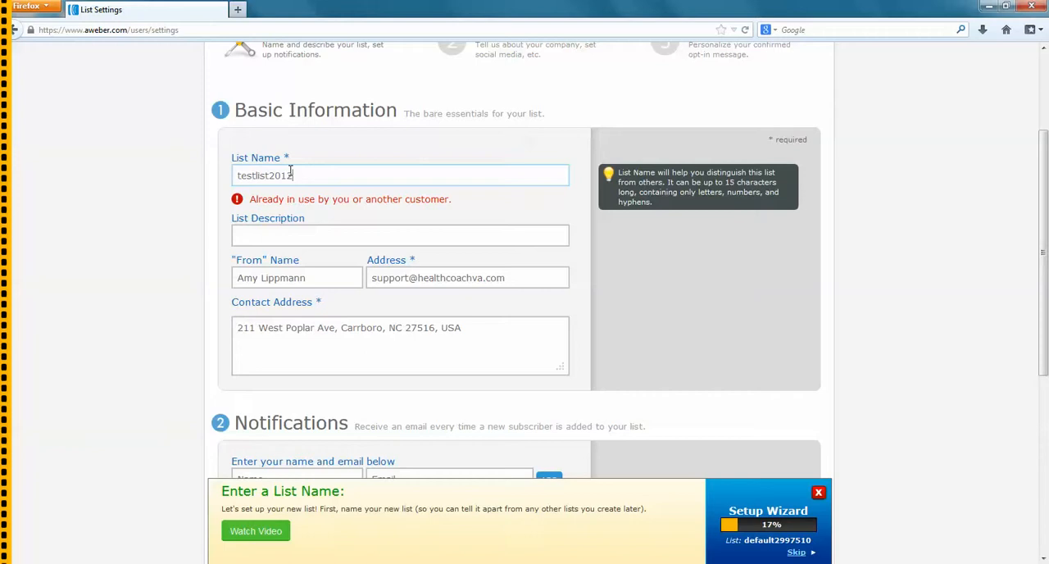
pyautogui.press('BackSpace')
pyautogui.write('3')
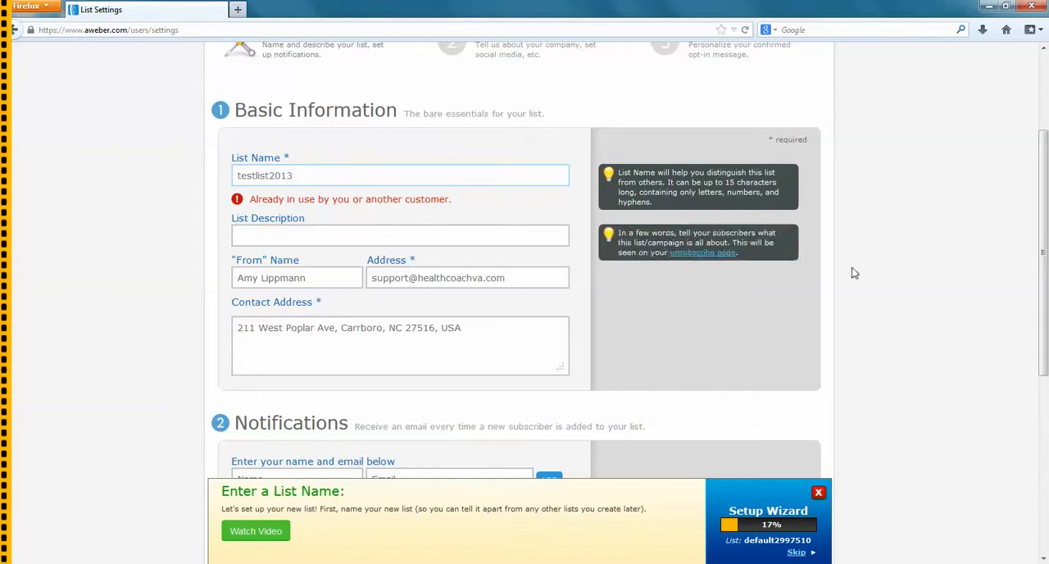
pyautogui.click(904, 290)
pyautogui.scroll(-1, 893, 295)
pyautogui.scroll(-2, 892, 296)
pyautogui.scroll(2, 766, 227)
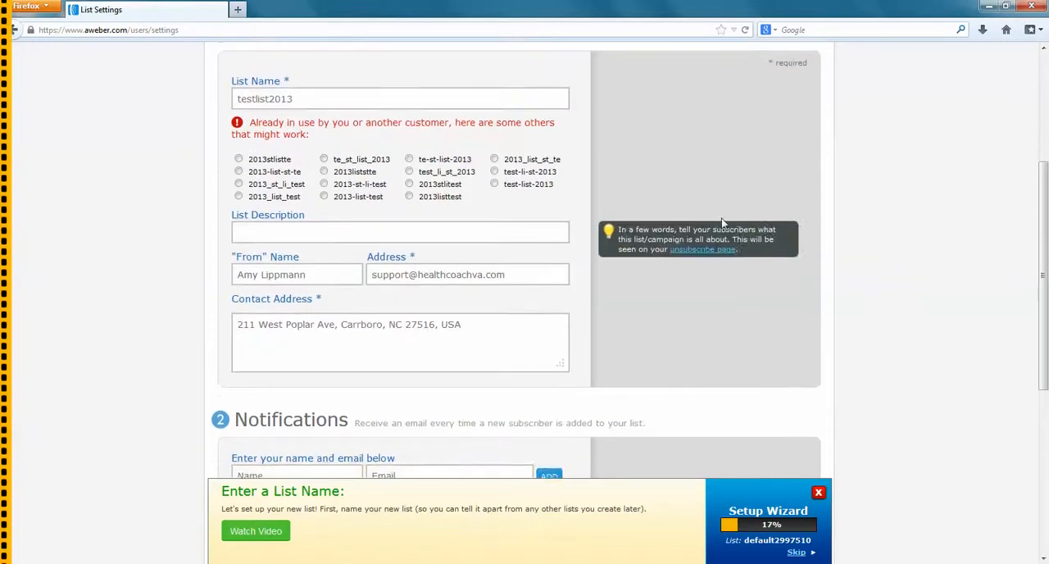
# Name the new list cleansesummer13 and save its basic settings
pyautogui.doubleClick(283, 155)
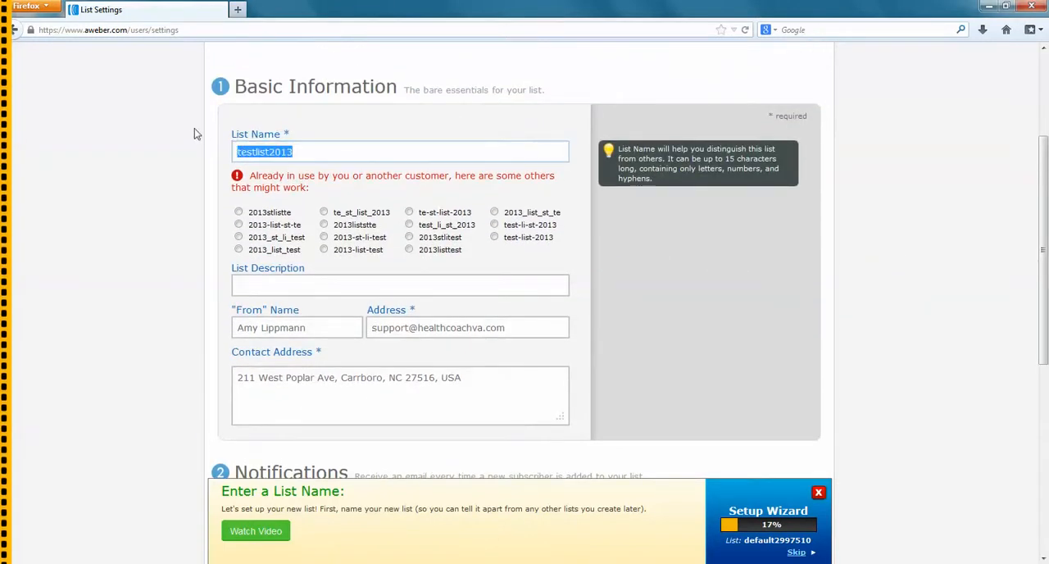
pyautogui.write('cleanse')
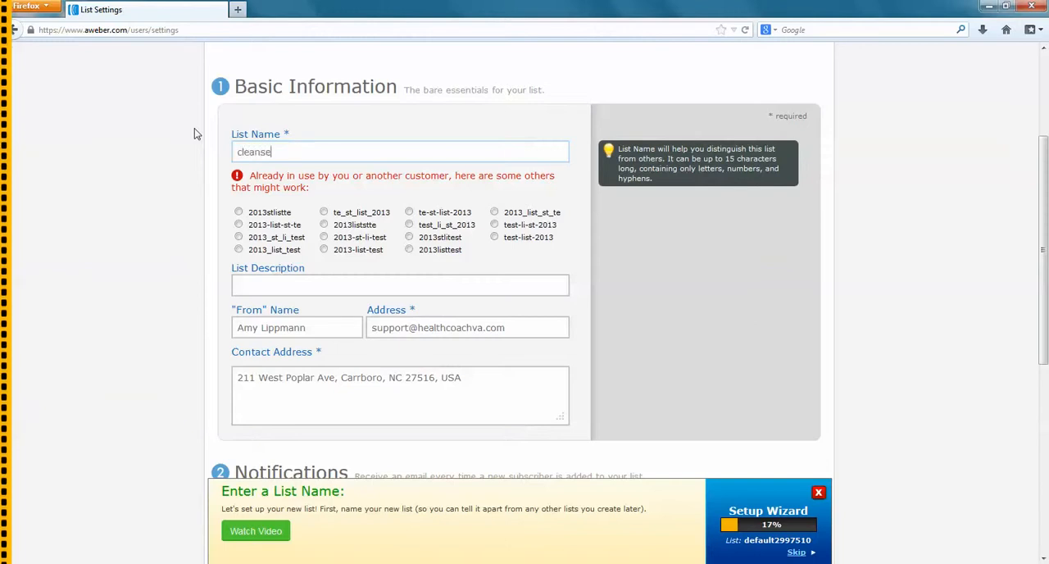
pyautogui.write('su')
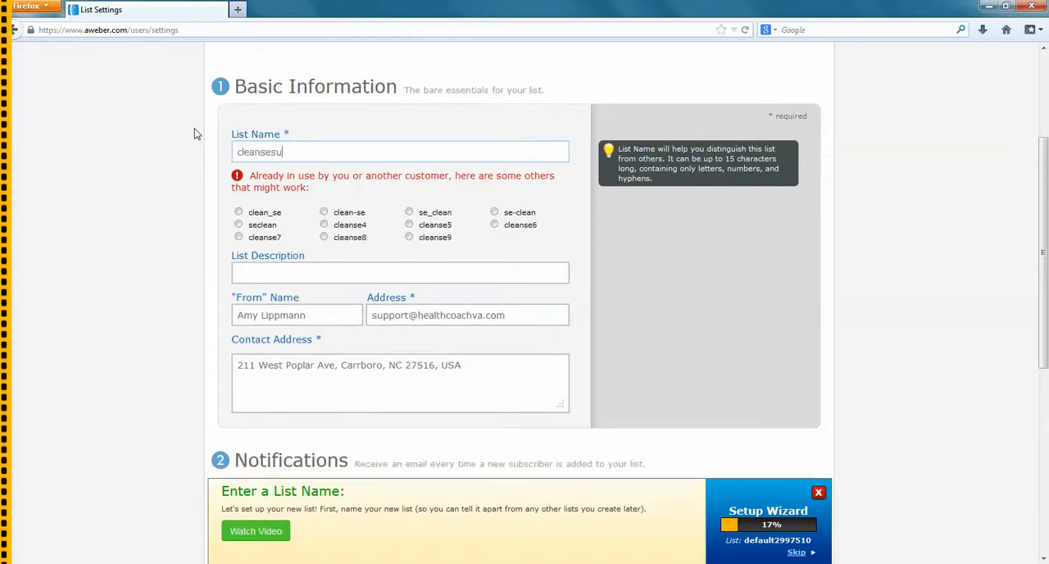
pyautogui.write('mmer13')
pyautogui.scroll(-4, 503, 288)
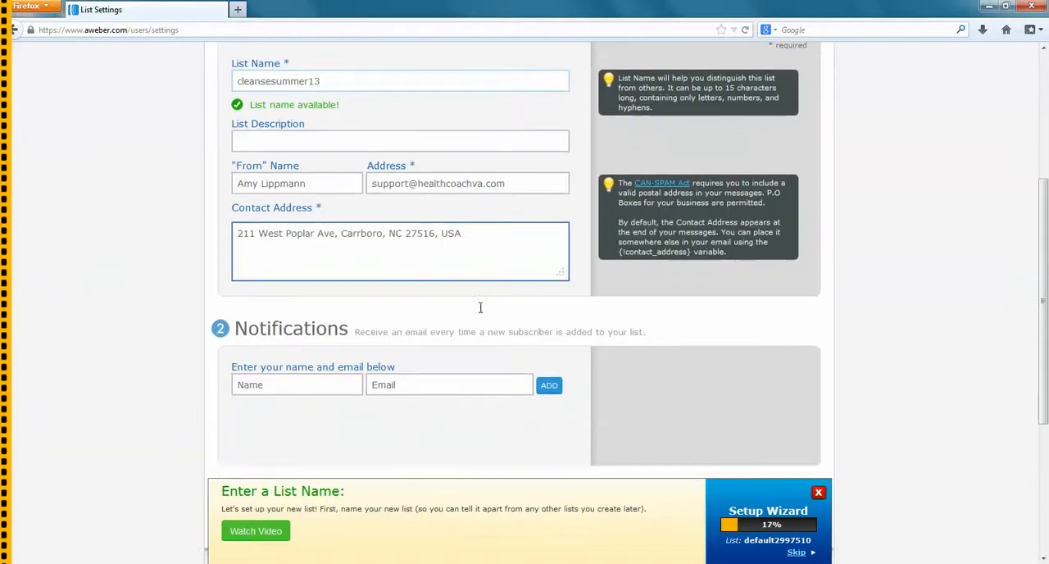
pyautogui.click(273, 382)
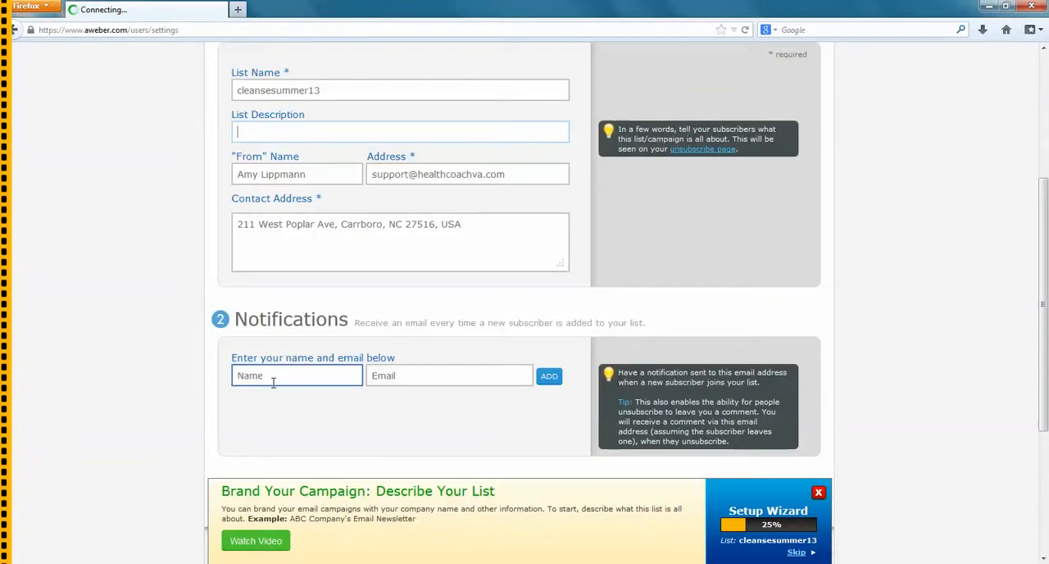
# Disable the confirmed opt-in requirement on web forms for the new list and save the settings
pyautogui.scroll(3, 670, 298)
pyautogui.scroll(2, 629, 279)
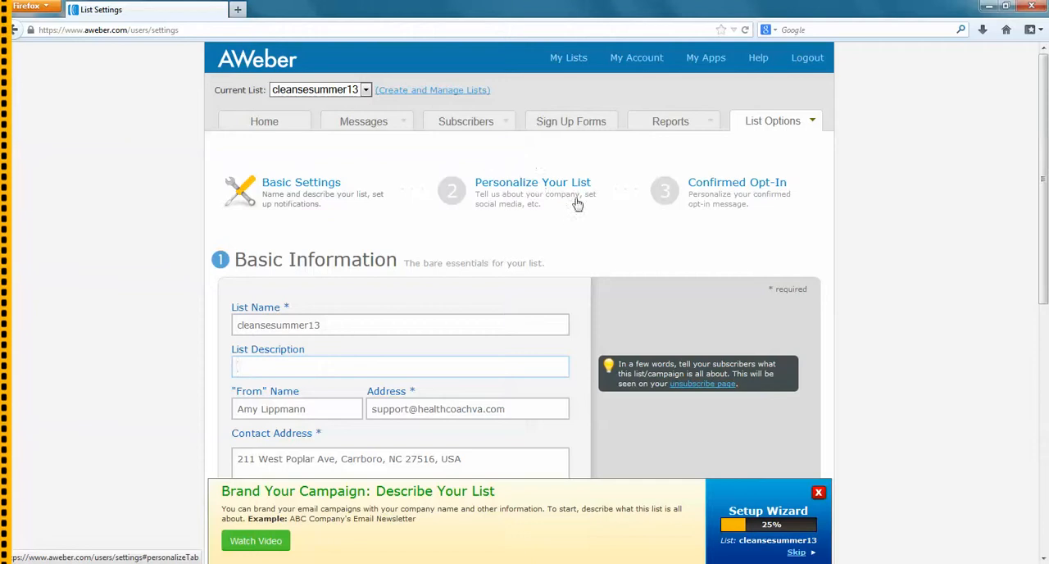
pyautogui.click(754, 196)
pyautogui.scroll(-8, 916, 255)
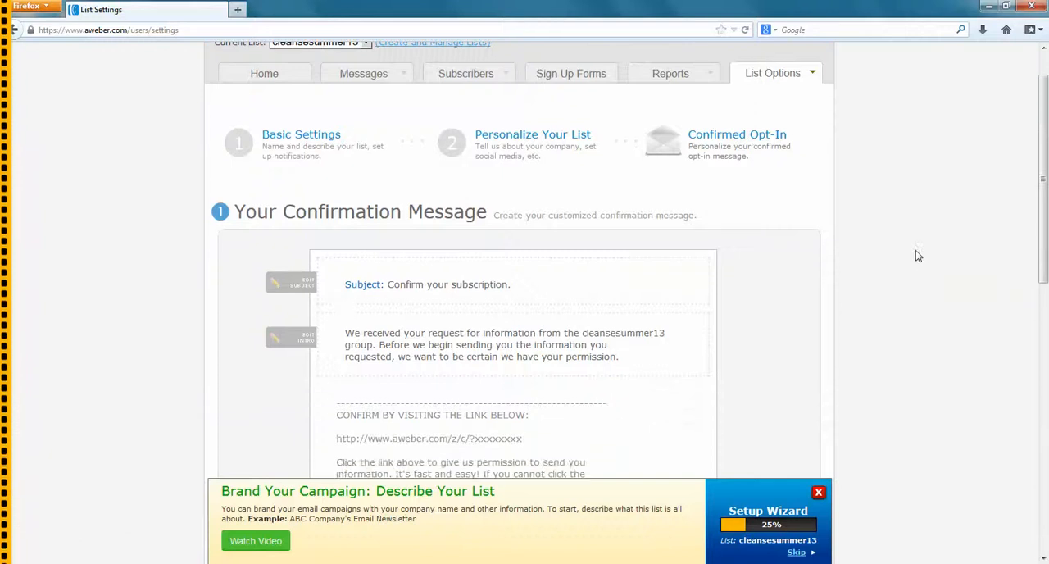
pyautogui.scroll(-3, 907, 243)
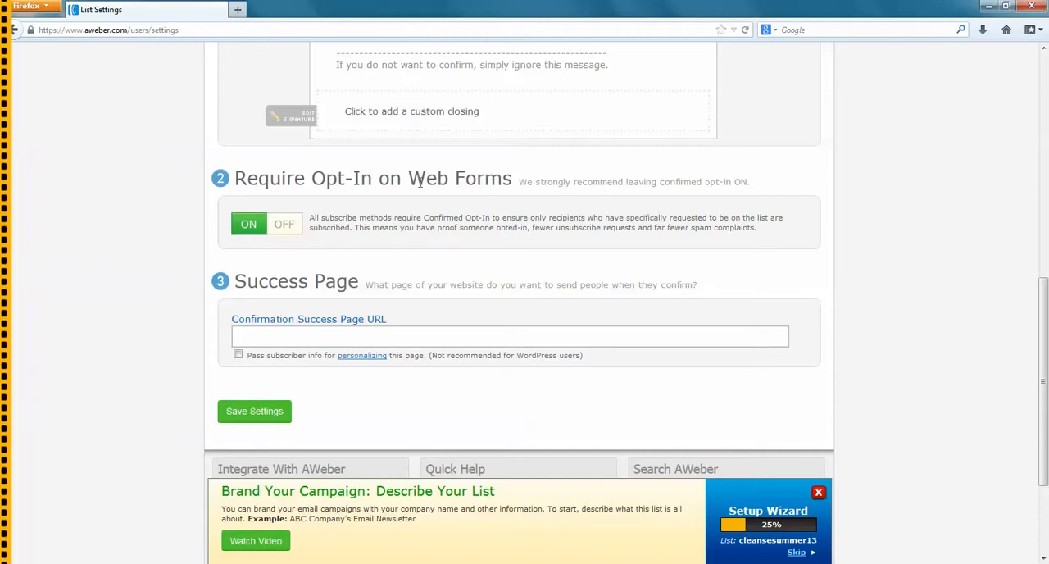
pyautogui.click(290, 225)
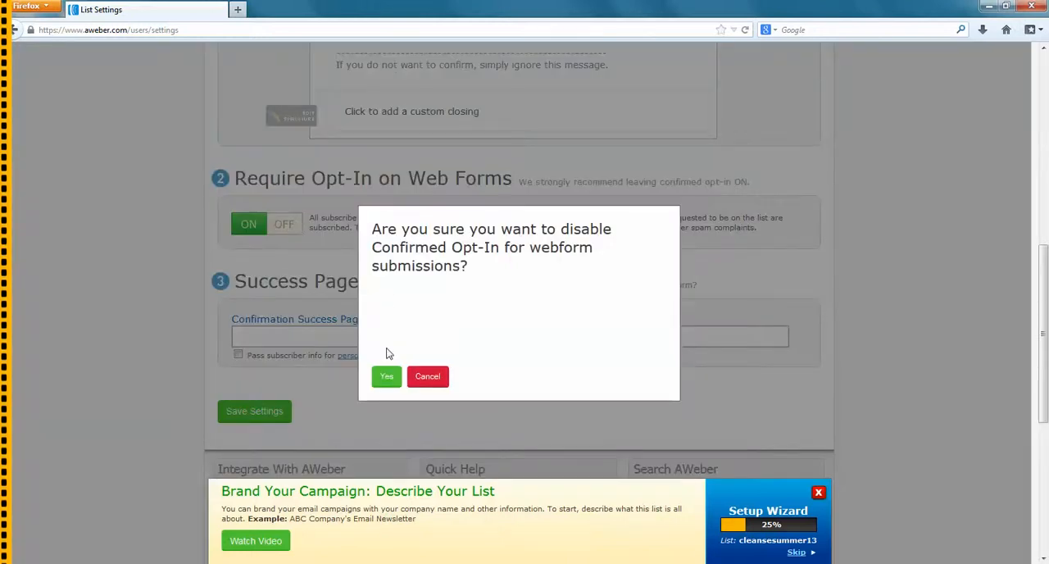
pyautogui.click(385, 382)
pyautogui.scroll(-1, 402, 372)
pyautogui.click(253, 359)
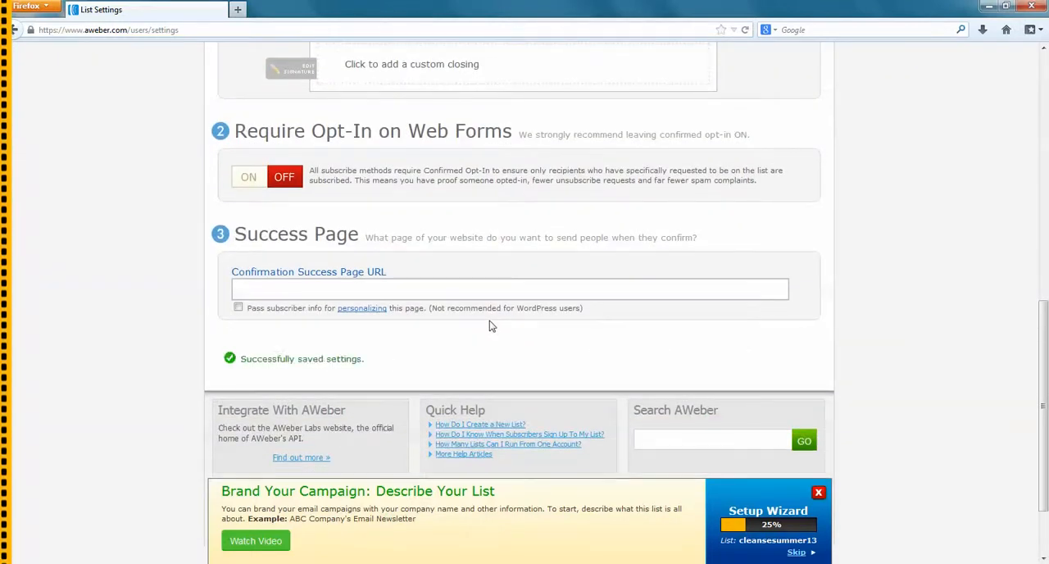
# Choose cleansesummer13 as the current list and create its first broadcast with the Previous Message Editor
pyautogui.scroll(5, 707, 342)
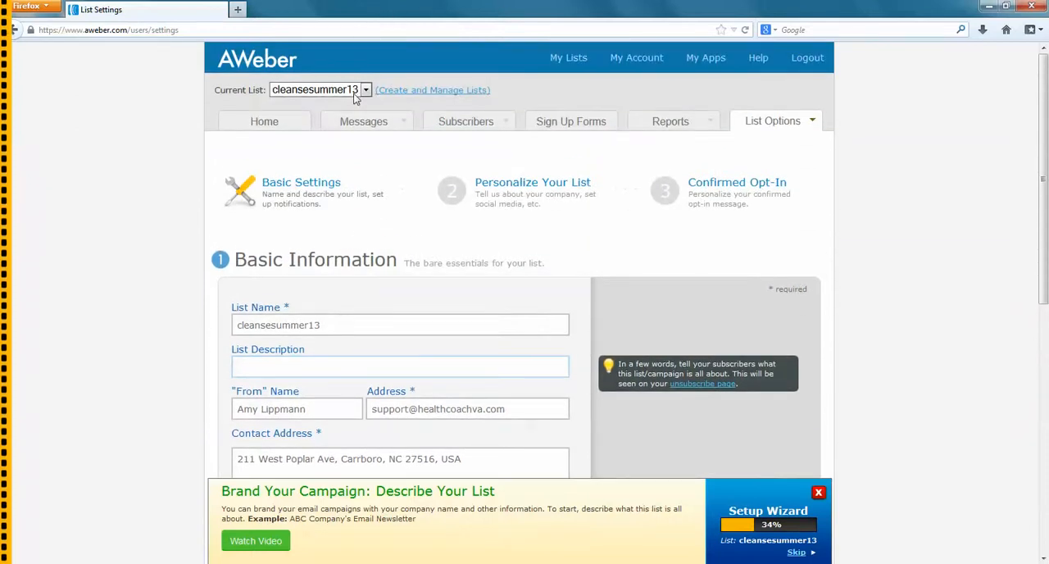
pyautogui.click(312, 93)
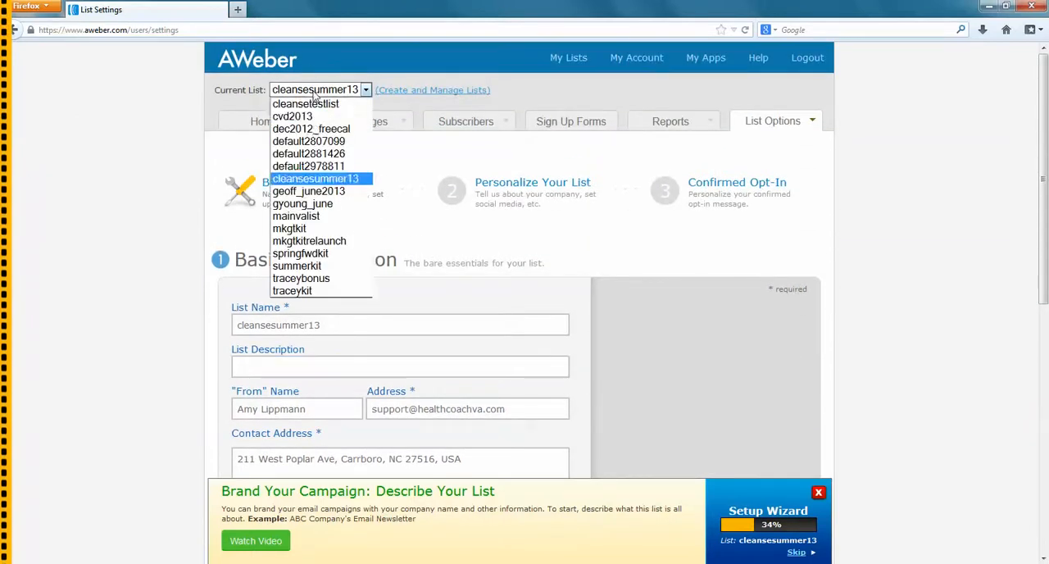
pyautogui.click(326, 180)
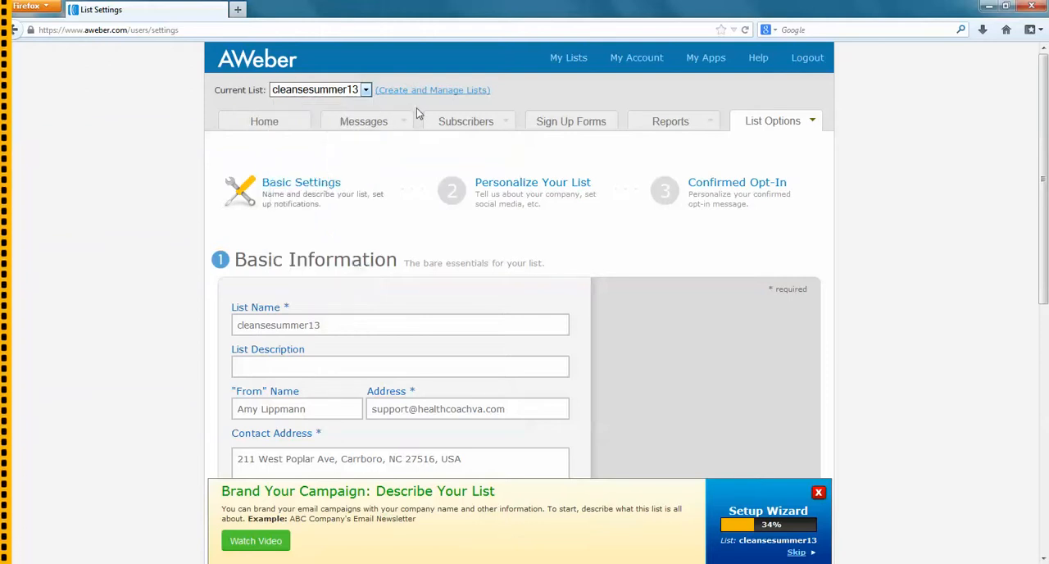
pyautogui.moveTo(404, 123)
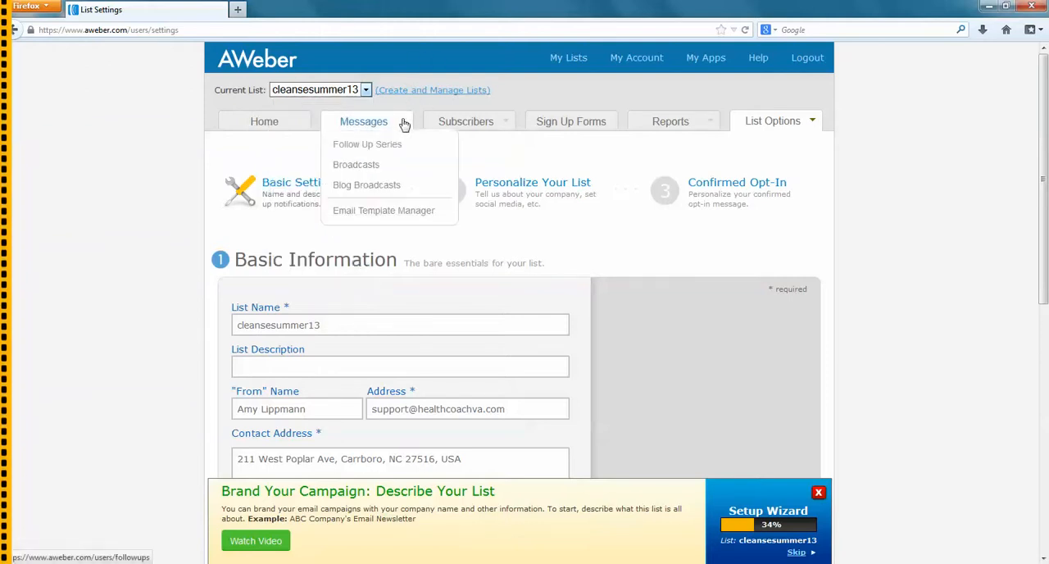
pyautogui.click(355, 167)
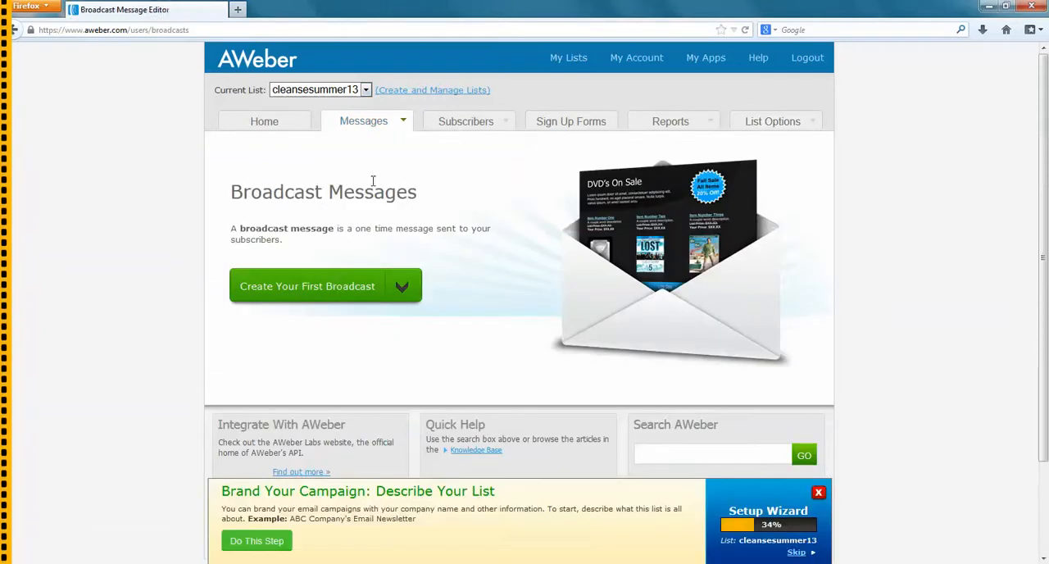
pyautogui.click(403, 289)
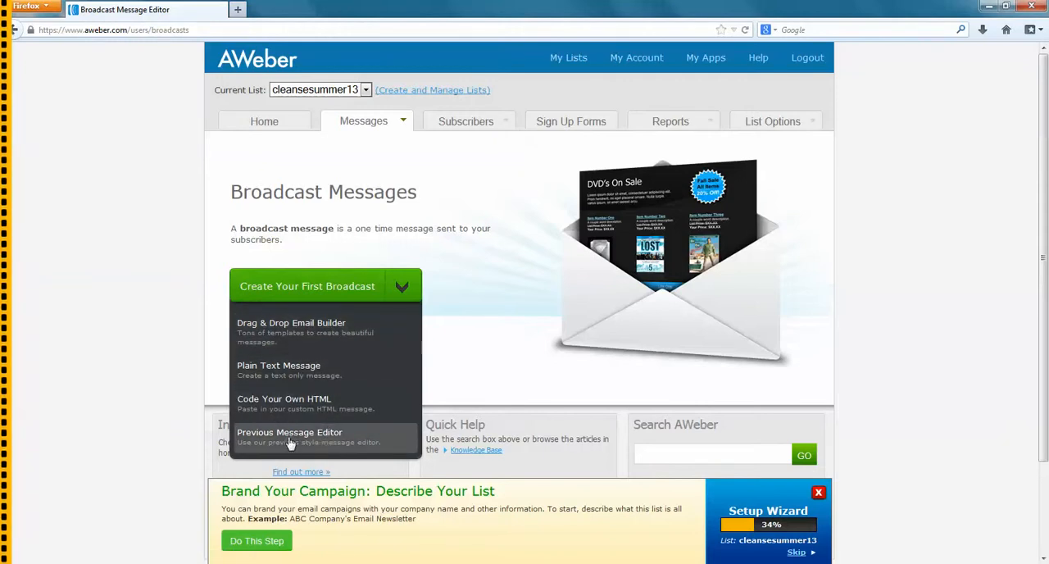
pyautogui.click(349, 446)
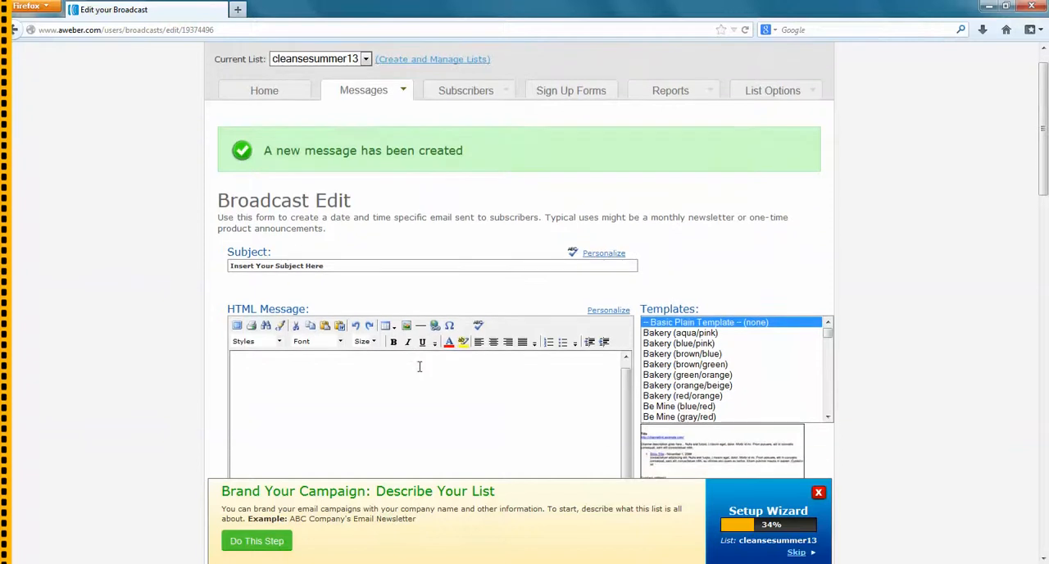
# Set the broadcast's subject to "Reminder: Cleanse Kick Off Call is Tomorrow"
pyautogui.click(340, 265)
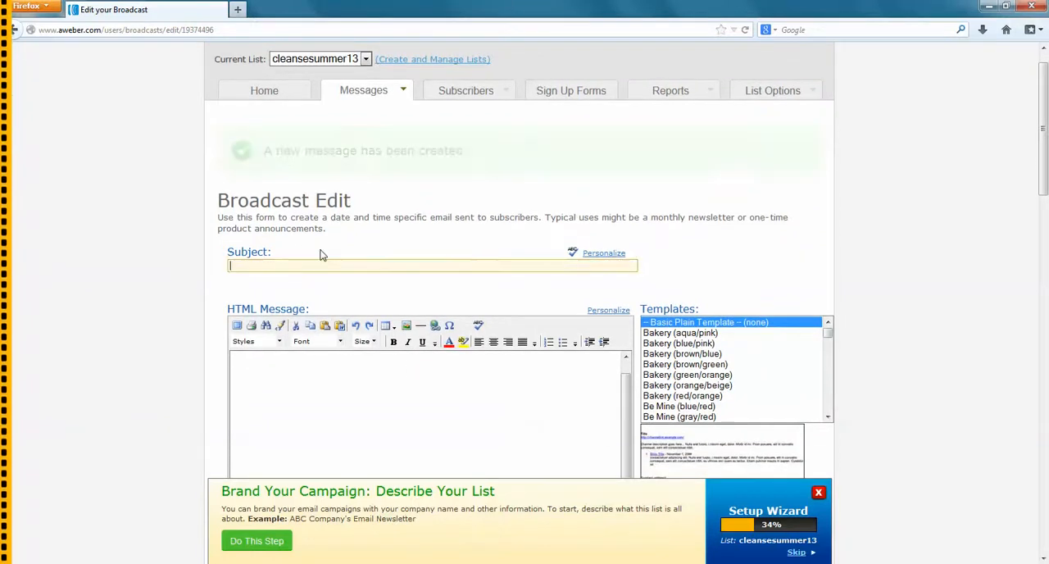
pyautogui.write('Rem')
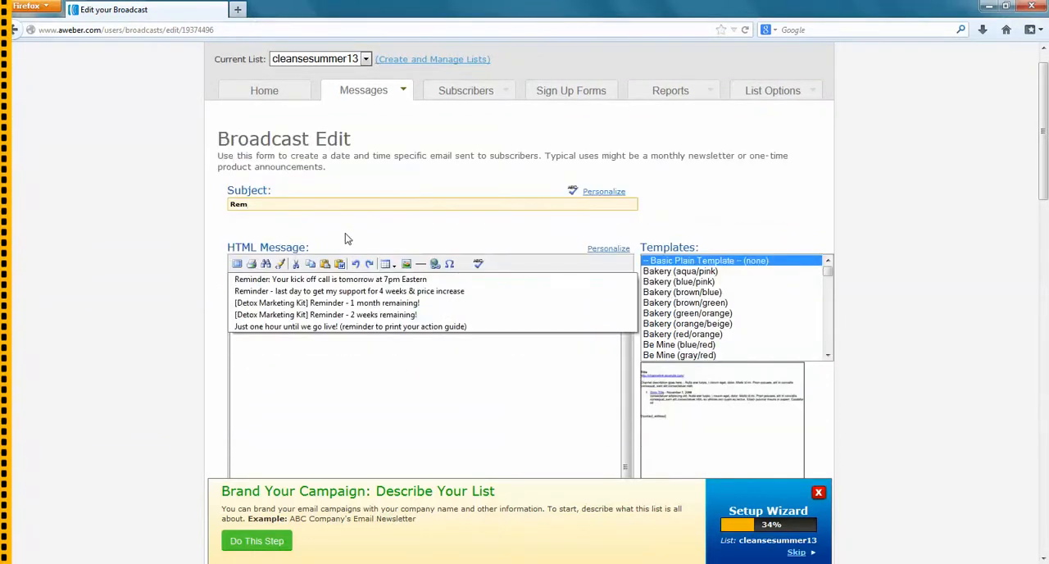
pyautogui.press('BackSpace')
pyautogui.press('BackSpace')
pyautogui.press('BackSpace')
pyautogui.write('Reminder')
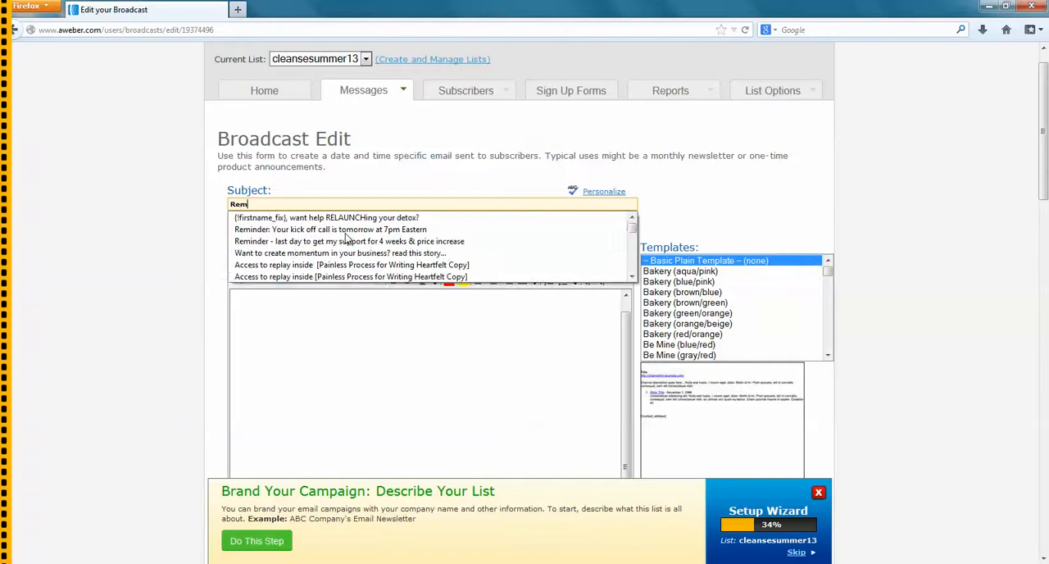
pyautogui.write(':')
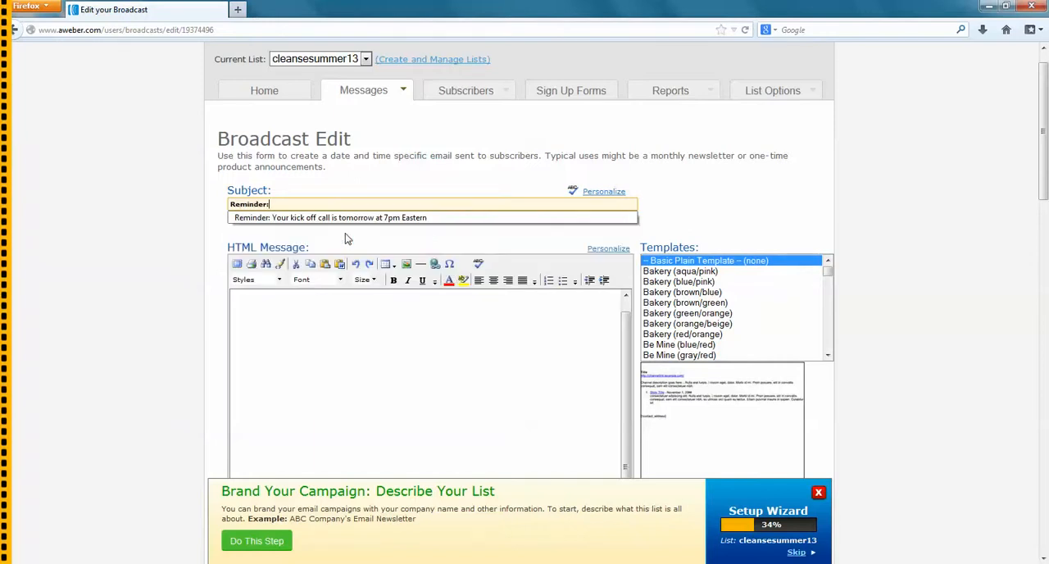
pyautogui.write(' Cleanse Kic')
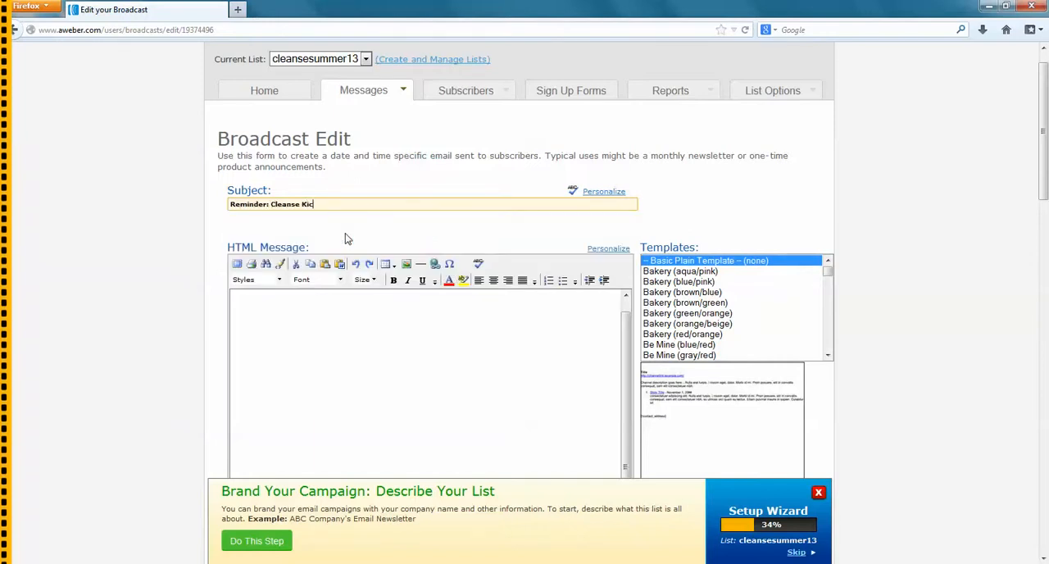
pyautogui.write('k Off Call is')
pyautogui.write('morro')
pyautogui.click(294, 314)
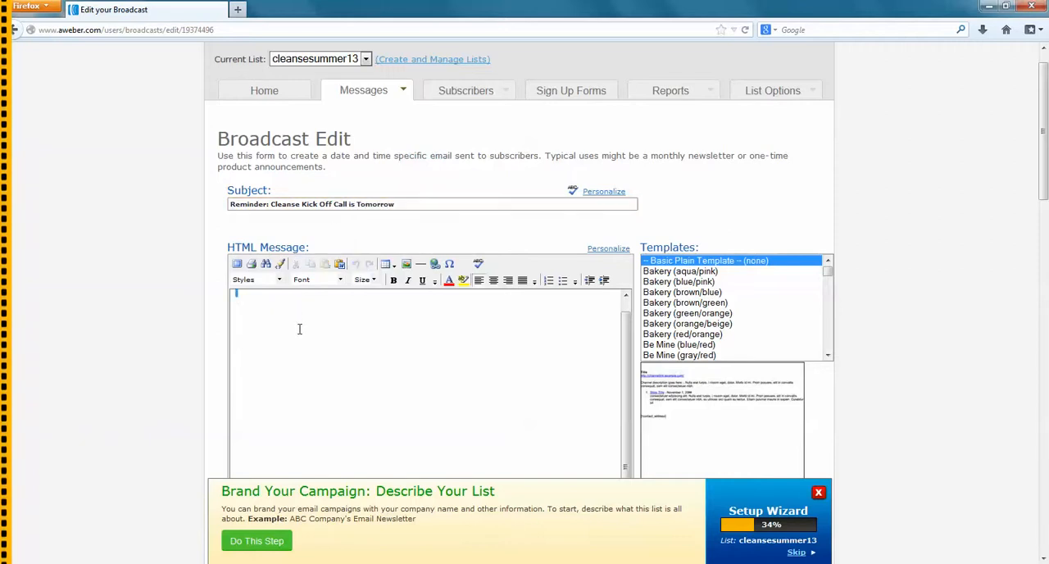
pyautogui.scroll(-3, 298, 323)
pyautogui.click(241, 155)
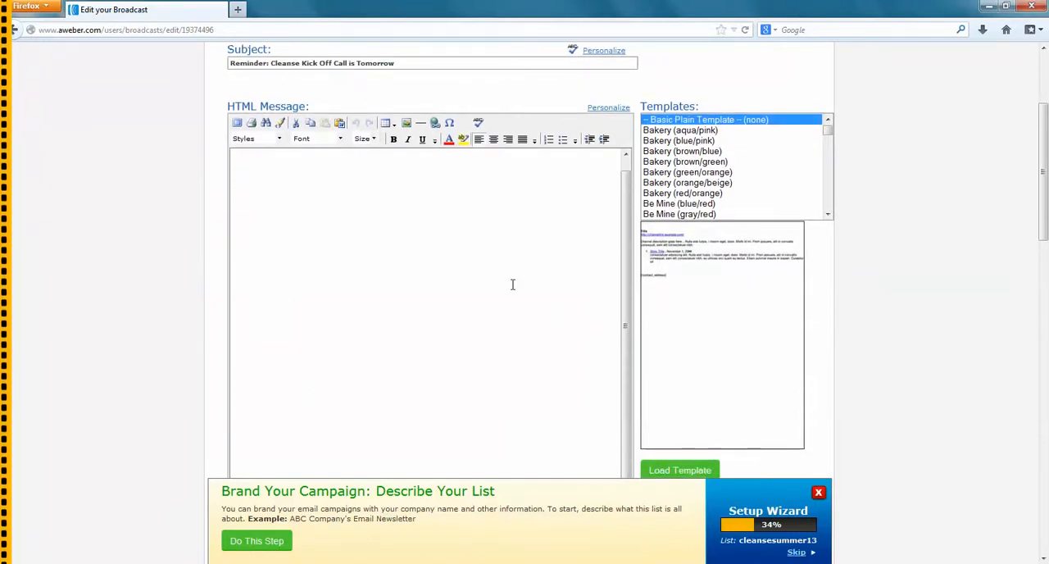
pyautogui.moveTo(236, 153); pyautogui.dragTo(272, 152)
pyautogui.scroll(1, 279, 224)
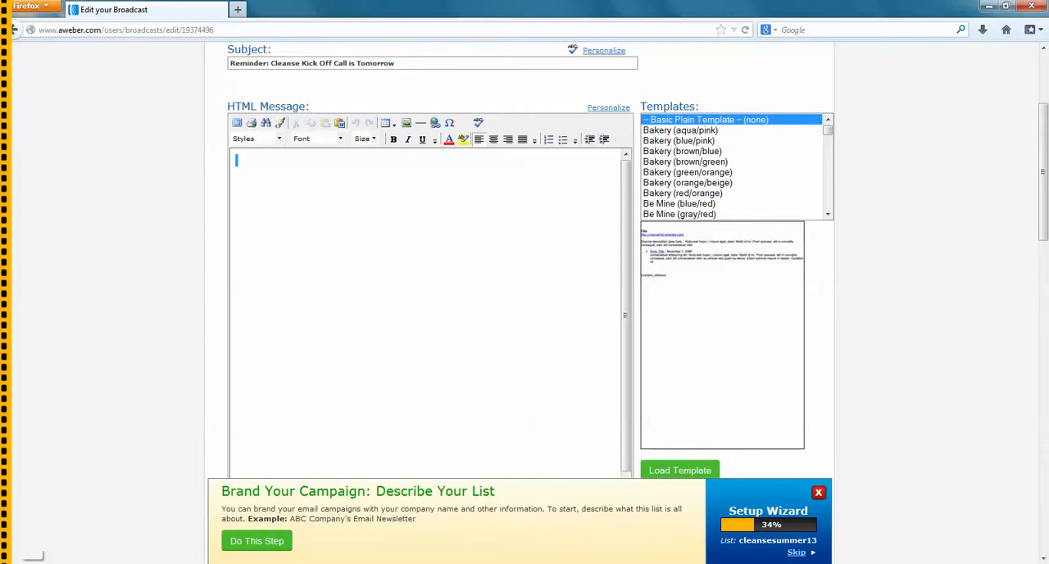
# Open a blank Notepad window and close it again
pyautogui.click(16, 556)
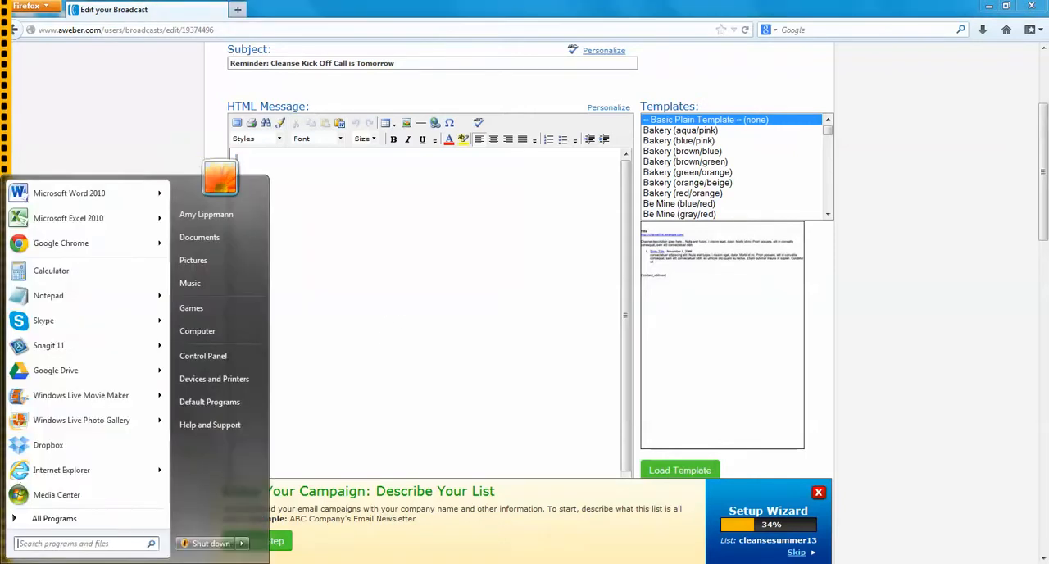
pyautogui.click(66, 296)
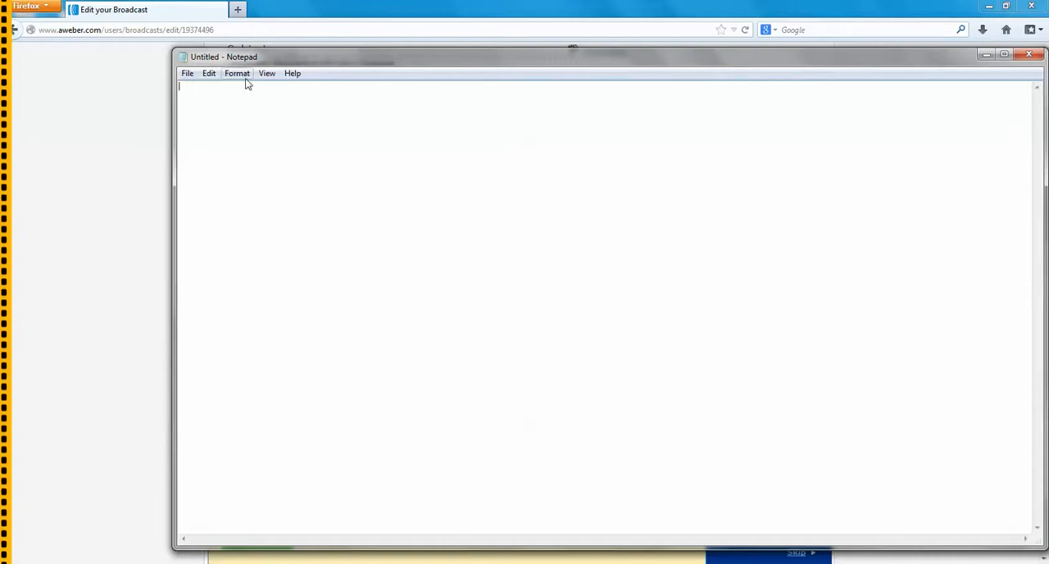
pyautogui.click(1024, 54)
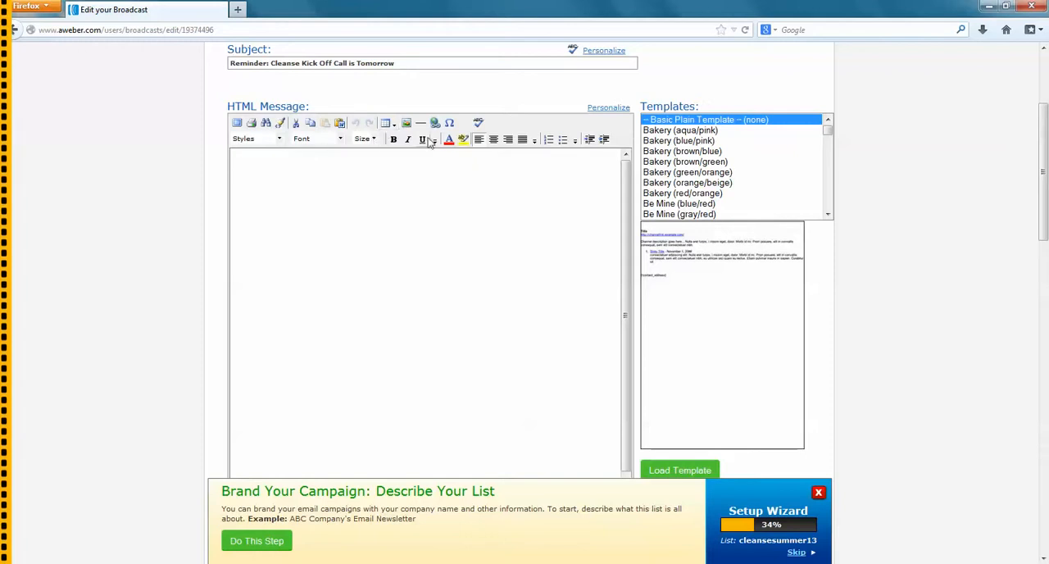
# Set up a new table for the message body with 1 row, 1 column and a width of 450 pixels
pyautogui.click(388, 123)
pyautogui.click(403, 141)
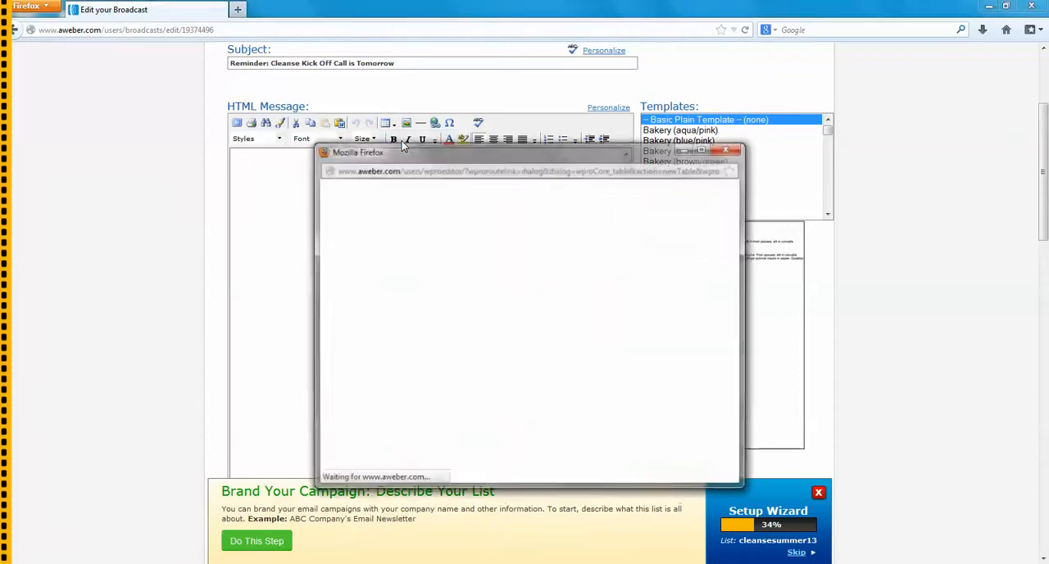
pyautogui.press('BackSpace')
pyautogui.write('1')
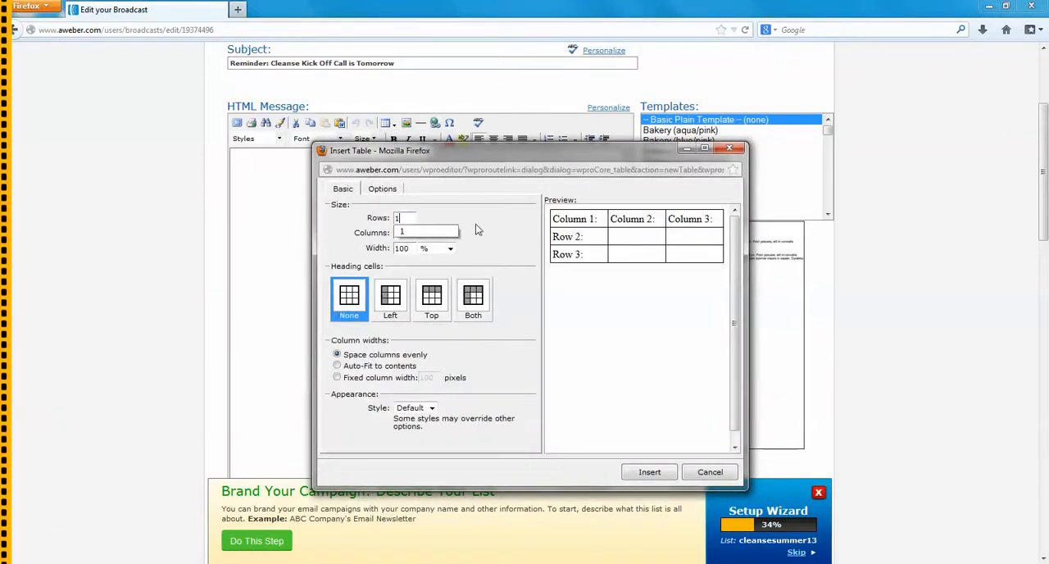
pyautogui.press('Tab')
pyautogui.press('BackSpace')
pyautogui.write('1')
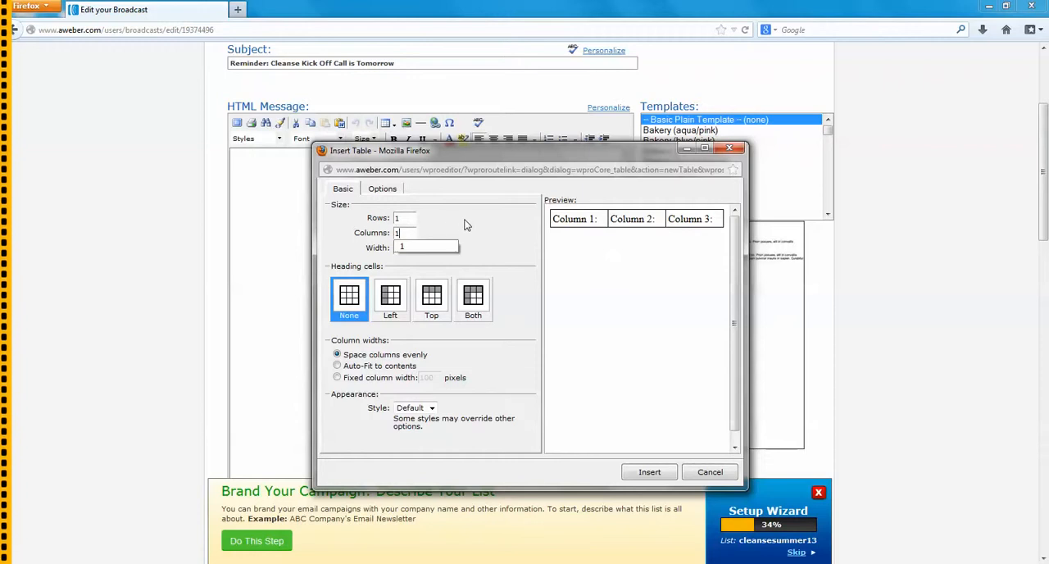
pyautogui.press('Tab')
pyautogui.write('45')
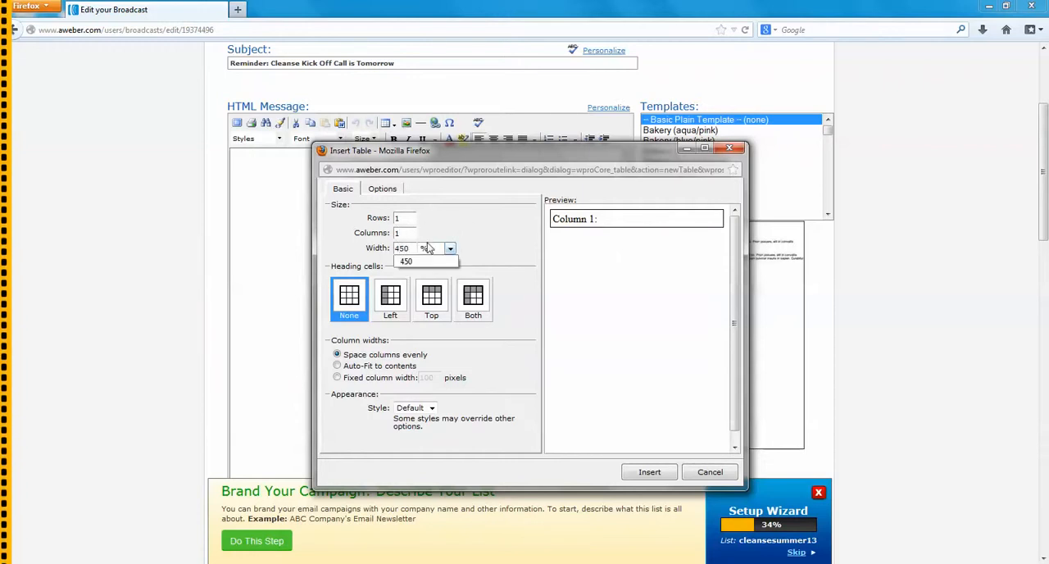
pyautogui.click(450, 247)
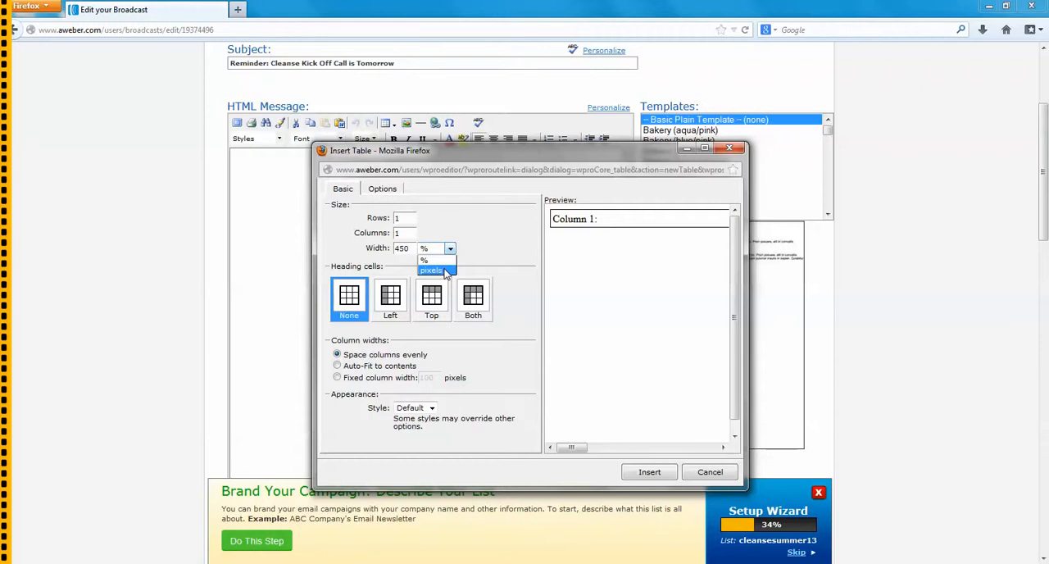
pyautogui.click(445, 271)
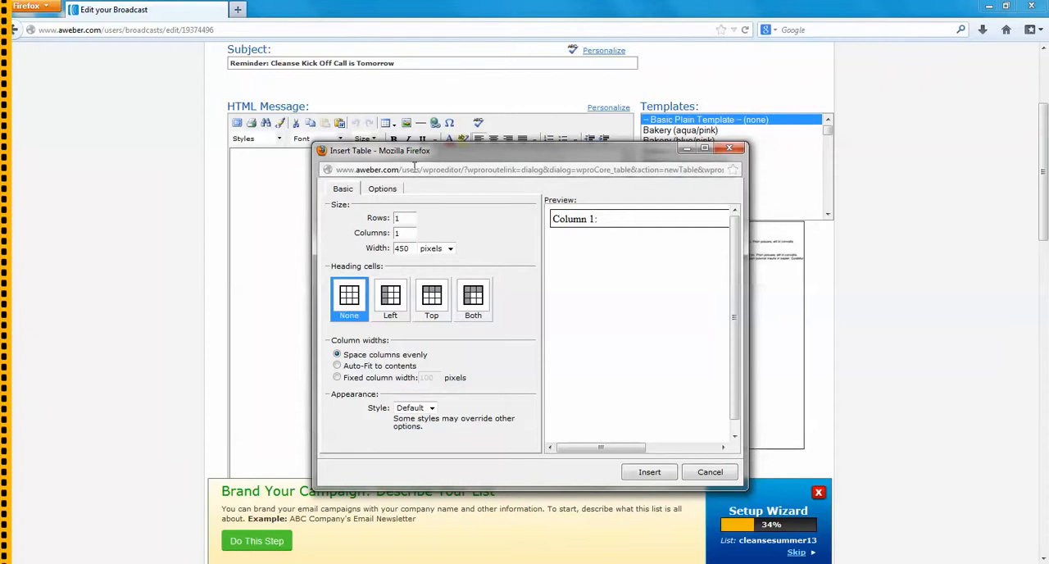
# Give the table a border width of 0 pixels and border color #ffffff, and insert it into the message
pyautogui.click(391, 192)
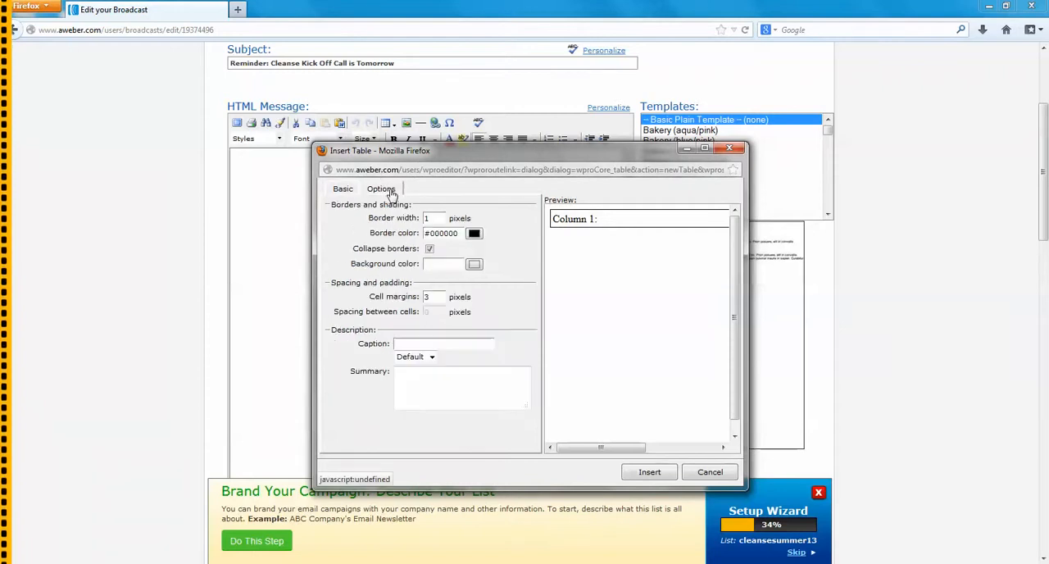
pyautogui.doubleClick(426, 218)
pyautogui.write('0')
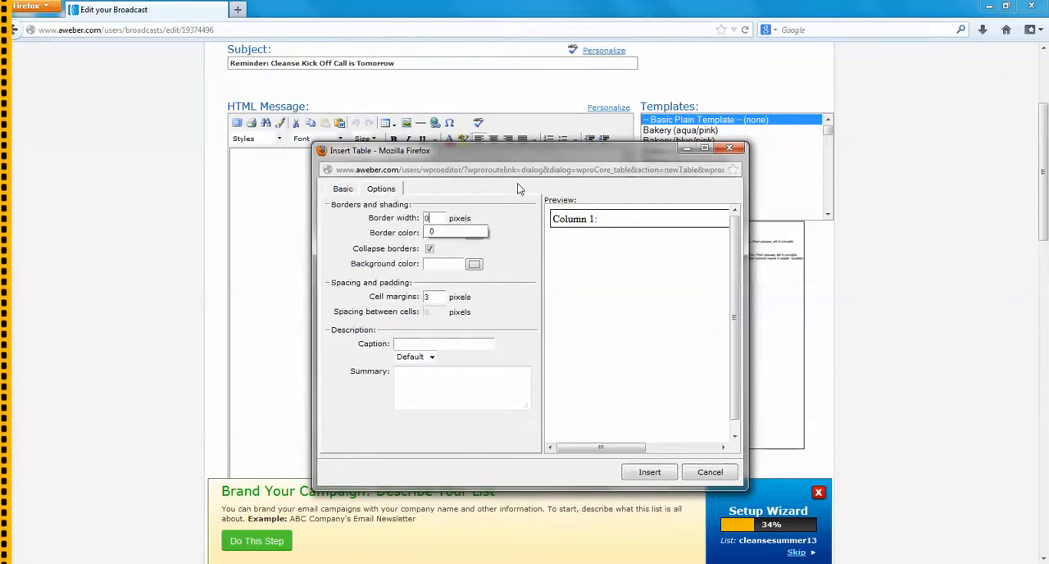
pyautogui.click(514, 217)
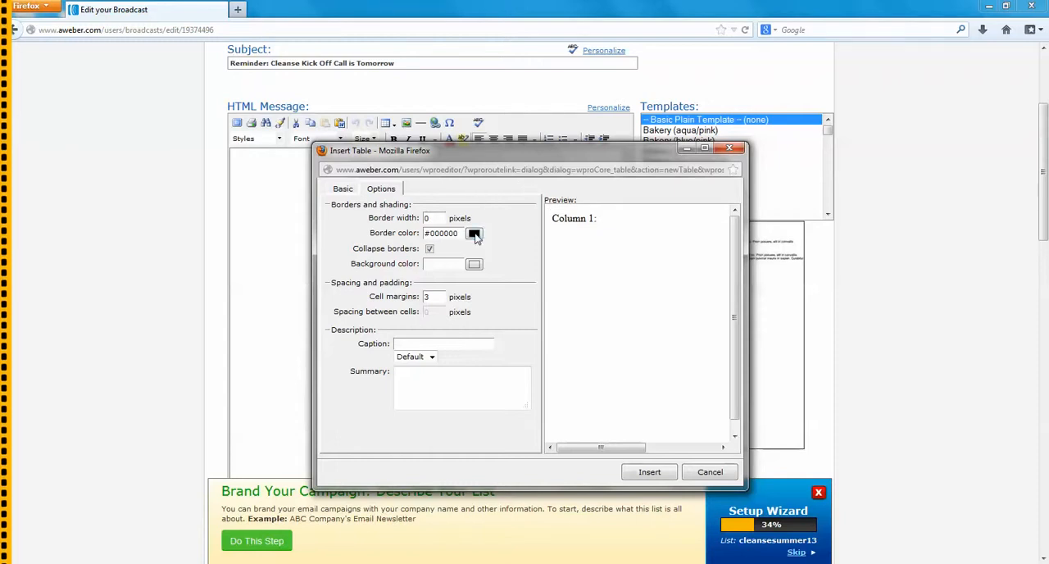
pyautogui.click(474, 234)
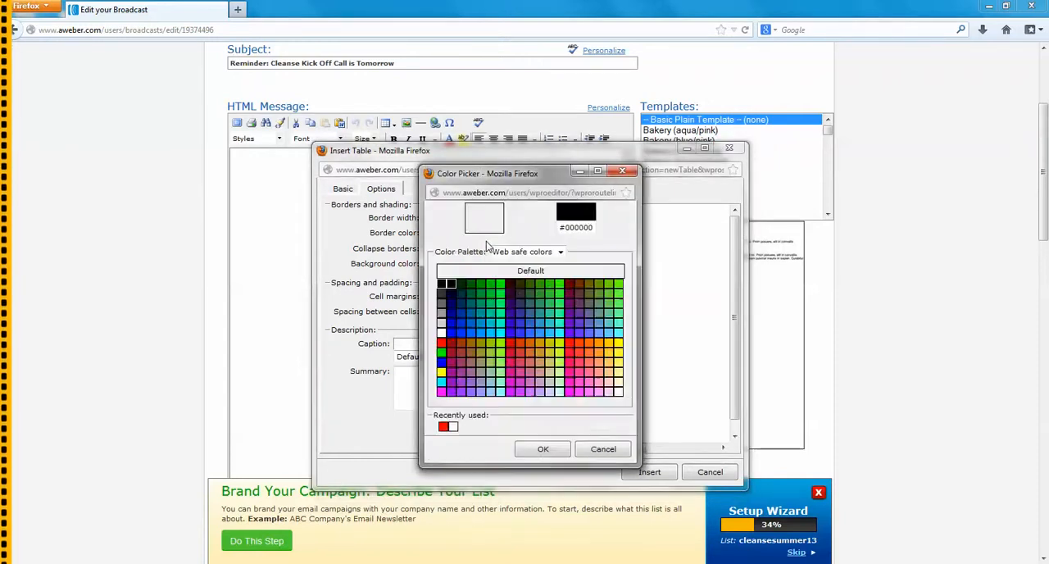
pyautogui.click(543, 449)
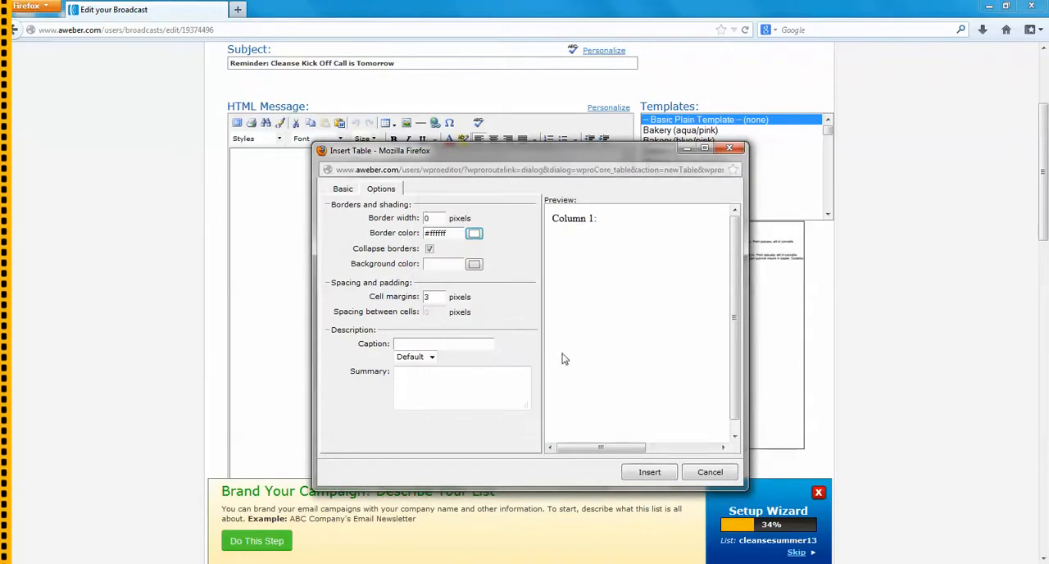
pyautogui.click(648, 473)
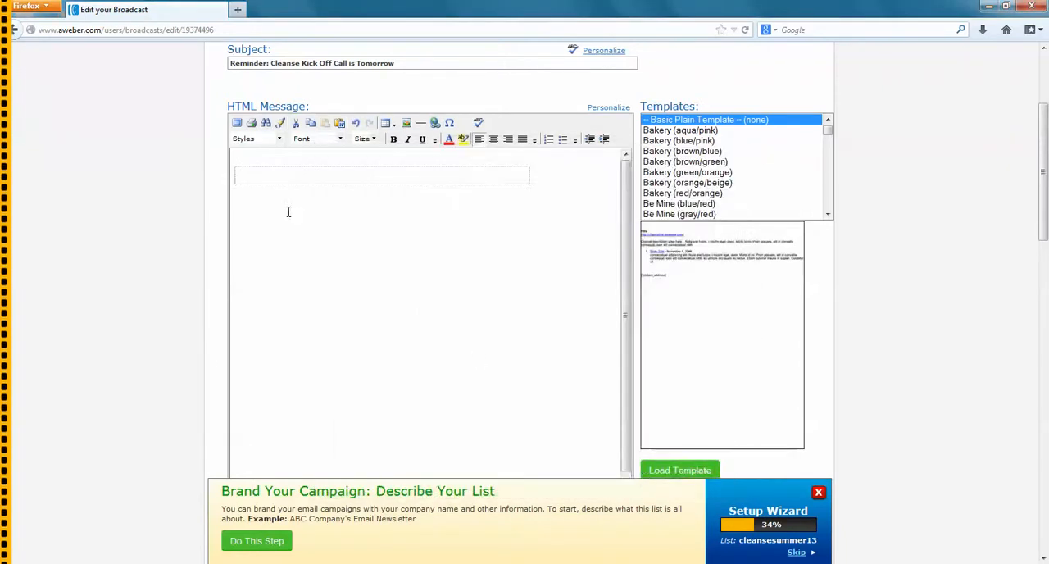
# Enter the greeting "Hi {!firstname_fix}," in the table cell, inserting the first name as a personalization field
pyautogui.click(245, 174)
pyautogui.write('Hi')
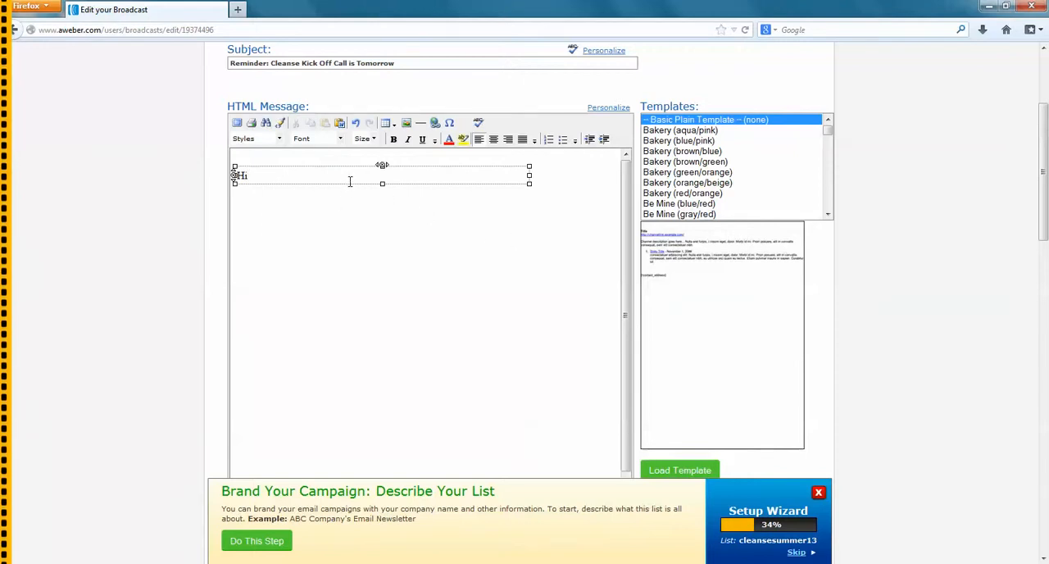
pyautogui.click(617, 111)
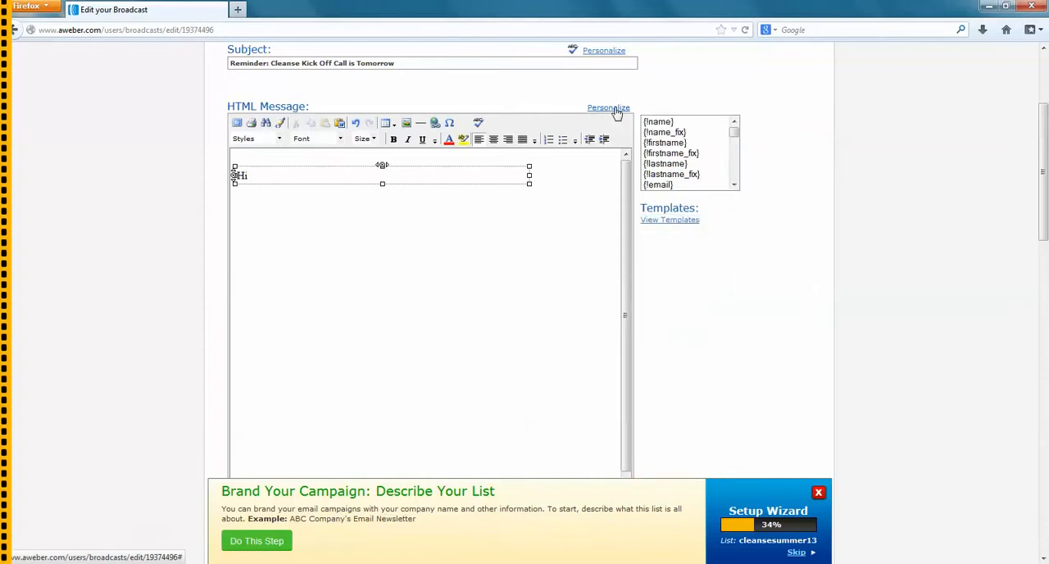
pyautogui.click(693, 158)
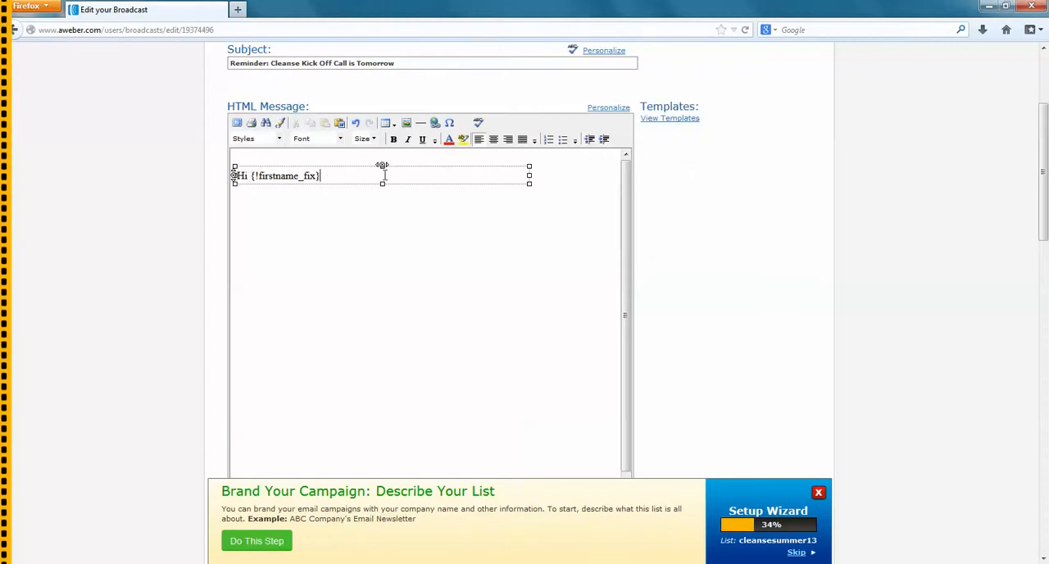
pyautogui.write(',')
pyautogui.press('Return')
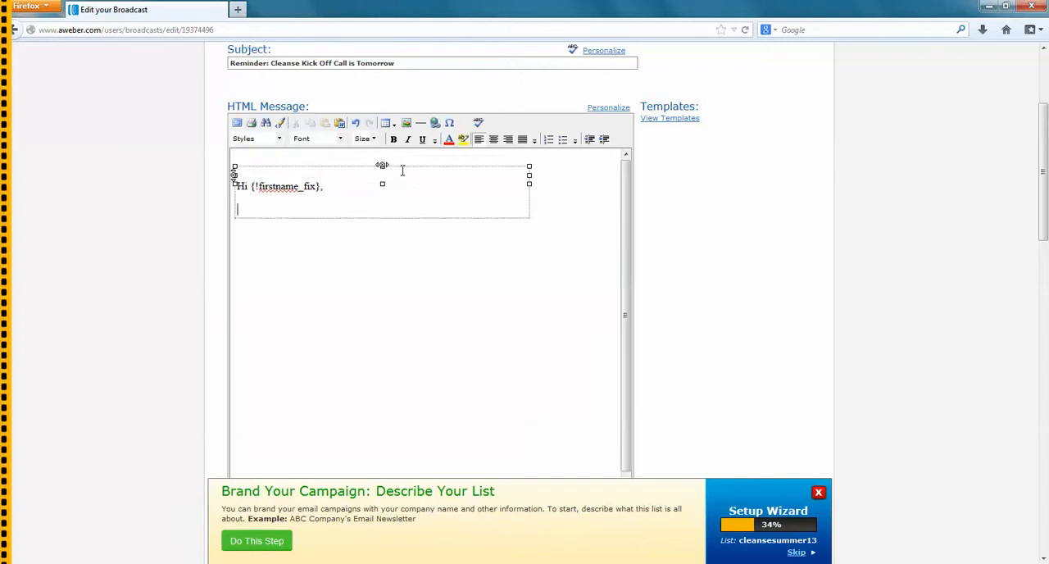
# Add the placeholder paragraphs "enter my text", "new P" and "new P" below the greeting, followed by blank space
pyautogui.write('enete')
pyautogui.press('BackSpace')
pyautogui.press('BackSpace')
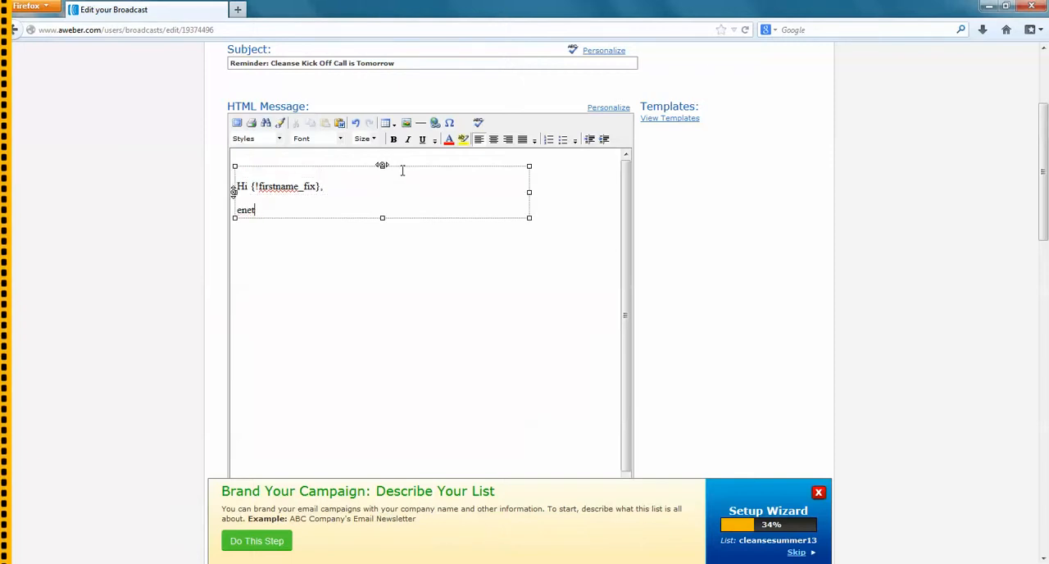
pyautogui.write('er my test')
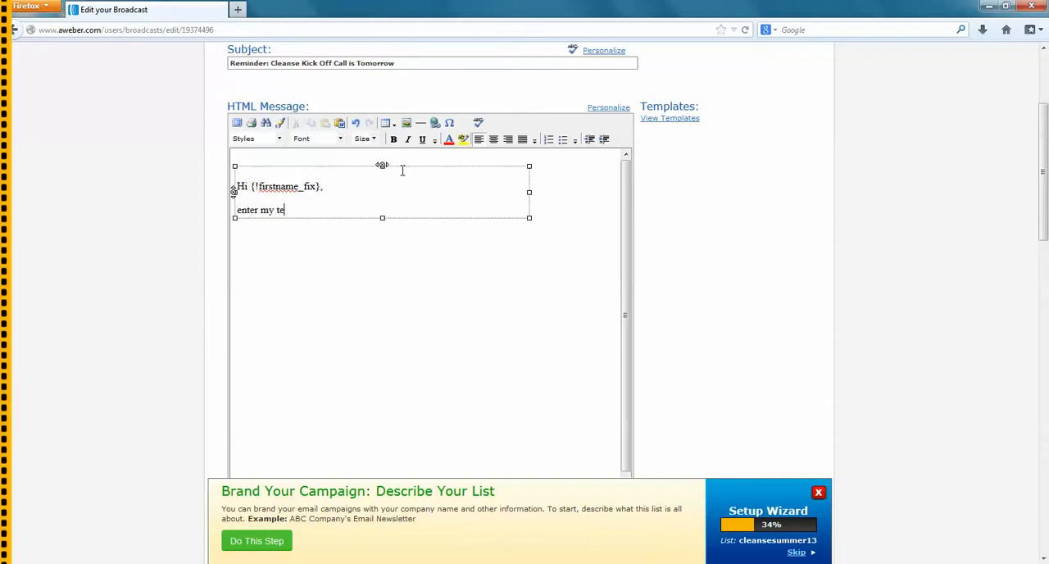
pyautogui.press('Return')
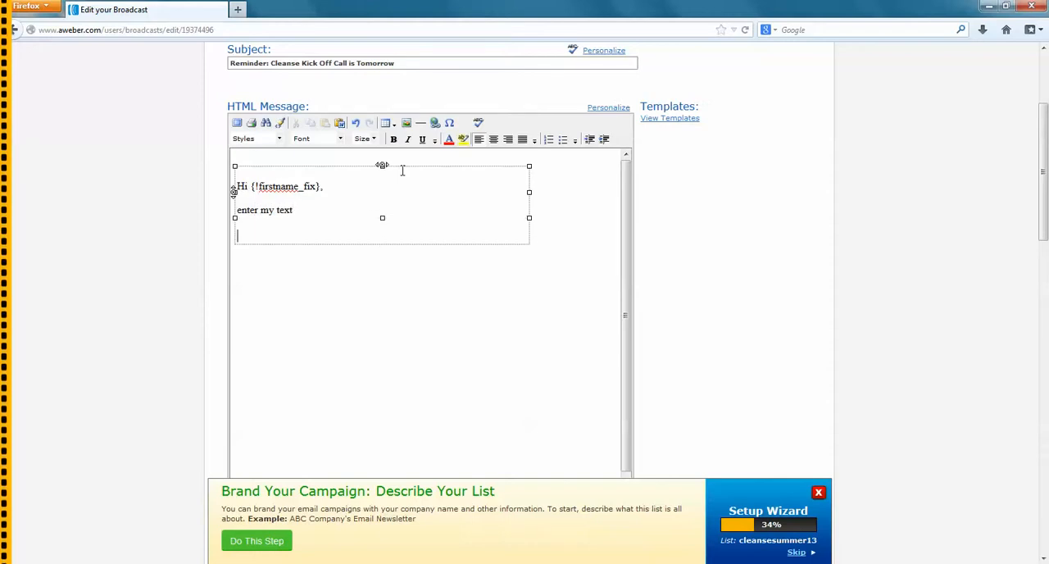
pyautogui.write('ne')
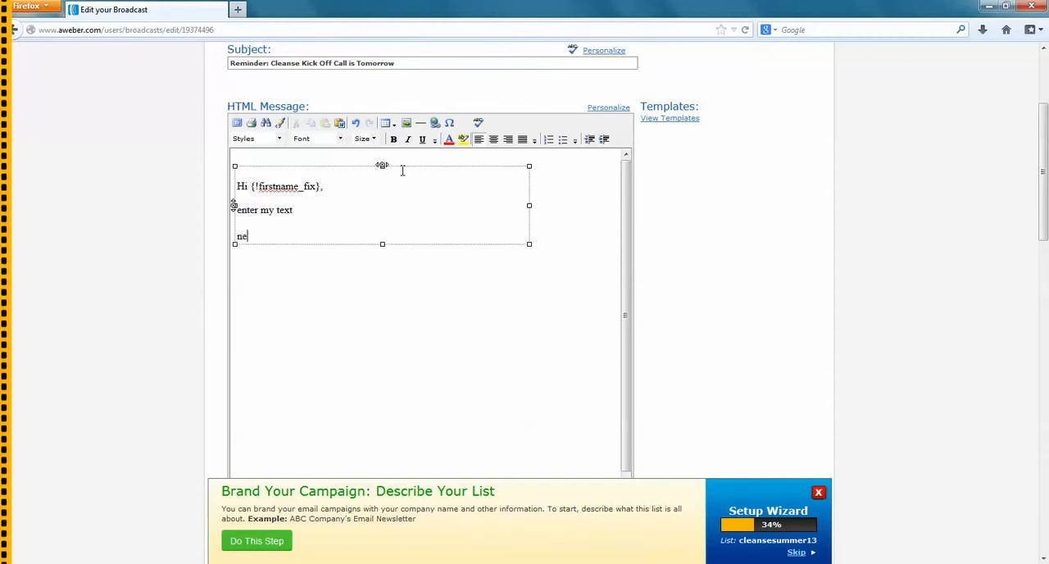
pyautogui.write('w P')
pyautogui.press('Return')
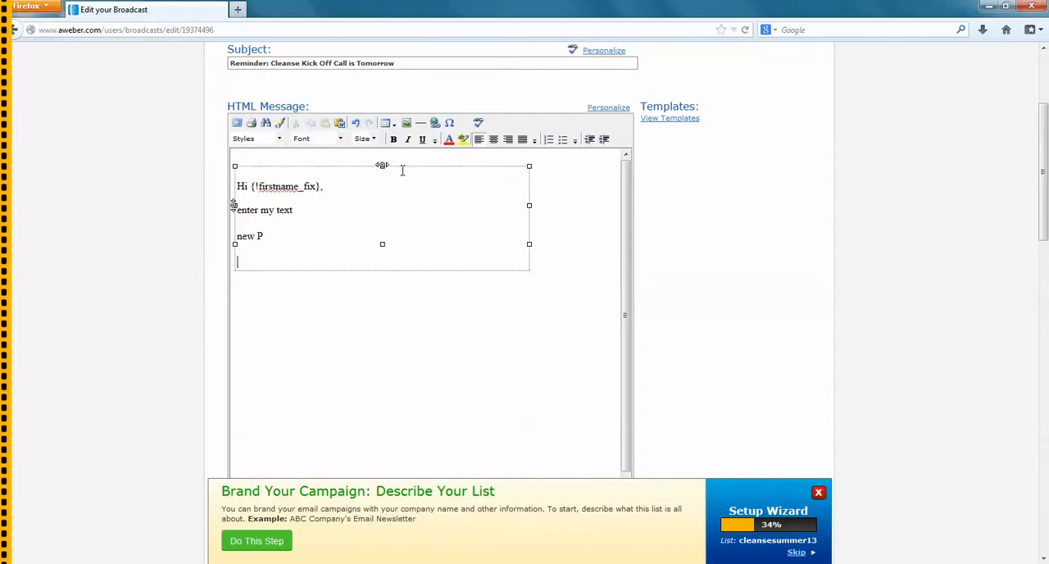
pyautogui.write('new Pa')
pyautogui.press('Return')
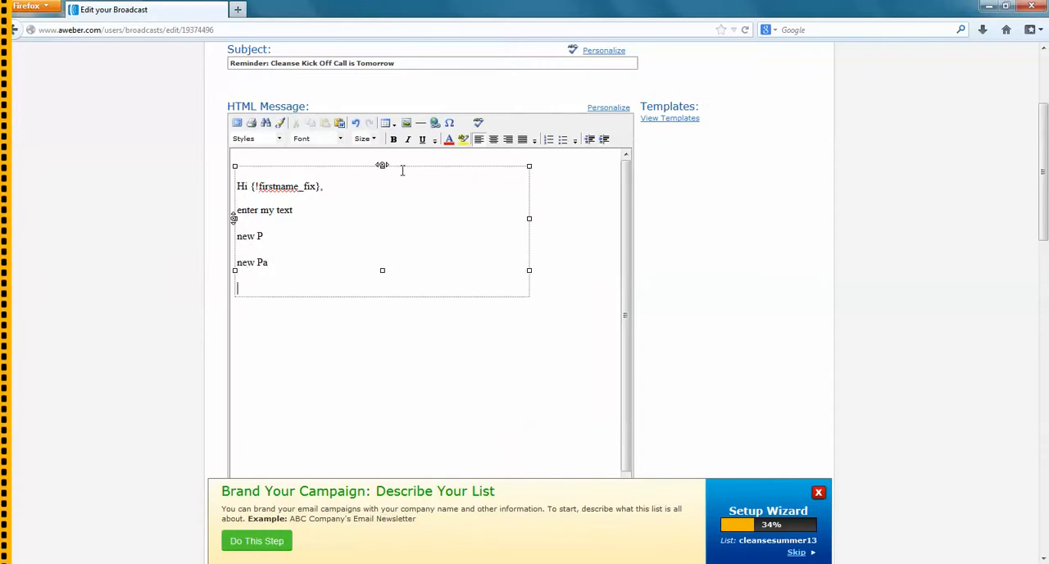
pyautogui.press('BackSpace')
pyautogui.press('BackSpace')
pyautogui.press('Return')
pyautogui.press('Return')
# Add the sign-off "Warmly," with the sender's first name on the line directly below it
pyautogui.write('Warmly,')
pyautogui.hotkey('shift', 'Return')
pyautogui.write('Amy')
pyautogui.hotkey('shift', 'Return')
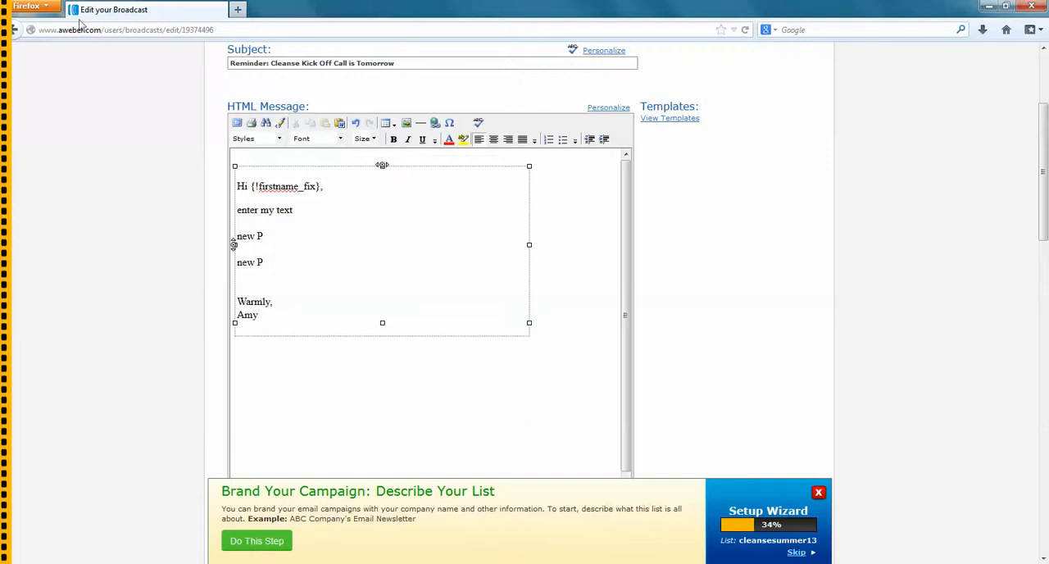
# Set the font of the entire message text, from the greeting to the sign-off, to Arial
pyautogui.click(261, 318)
pyautogui.moveTo(261, 318); pyautogui.dragTo(303, 156)
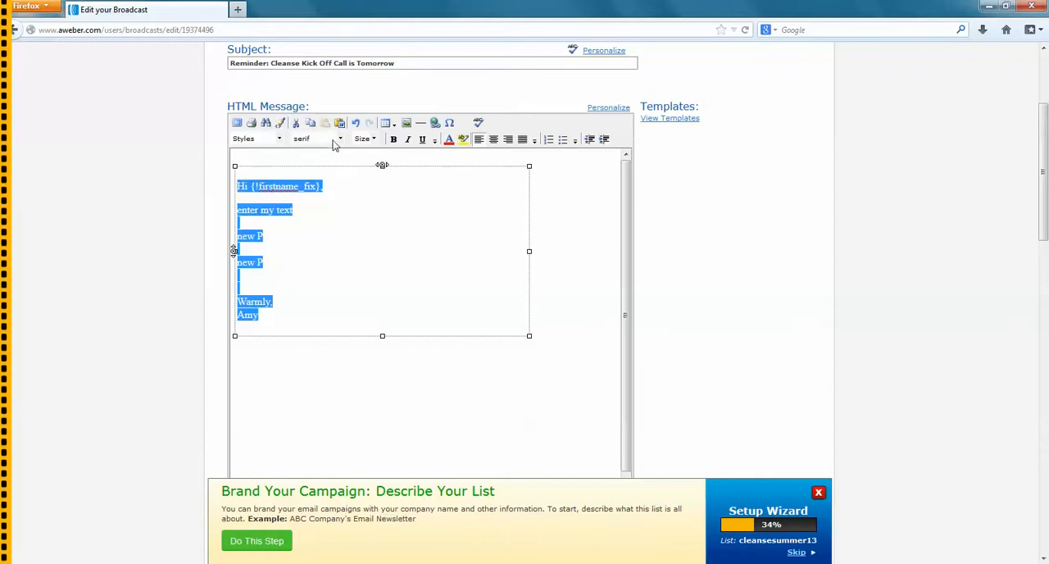
pyautogui.click(339, 139)
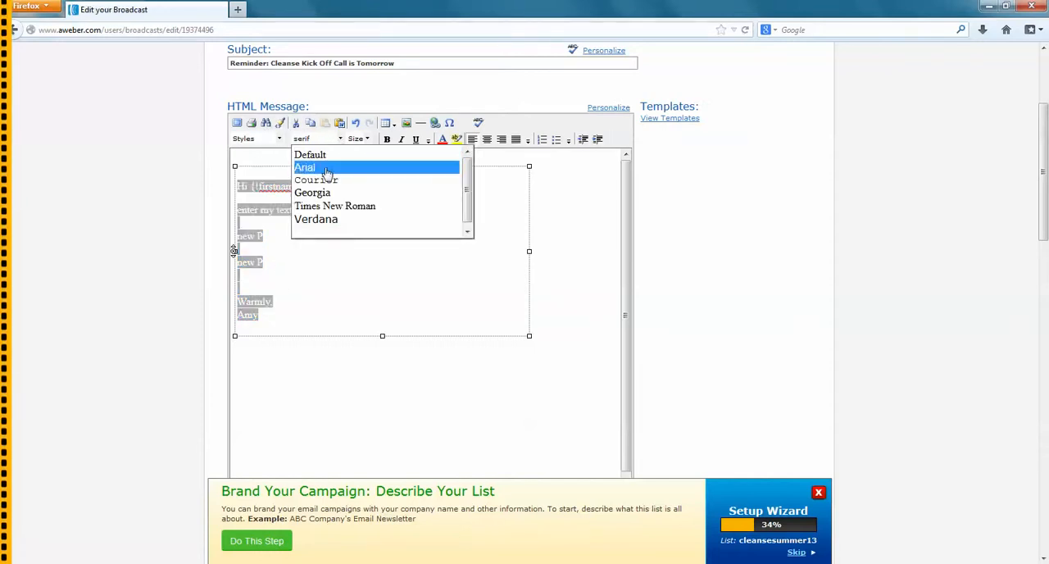
pyautogui.click(326, 168)
pyautogui.click(319, 250)
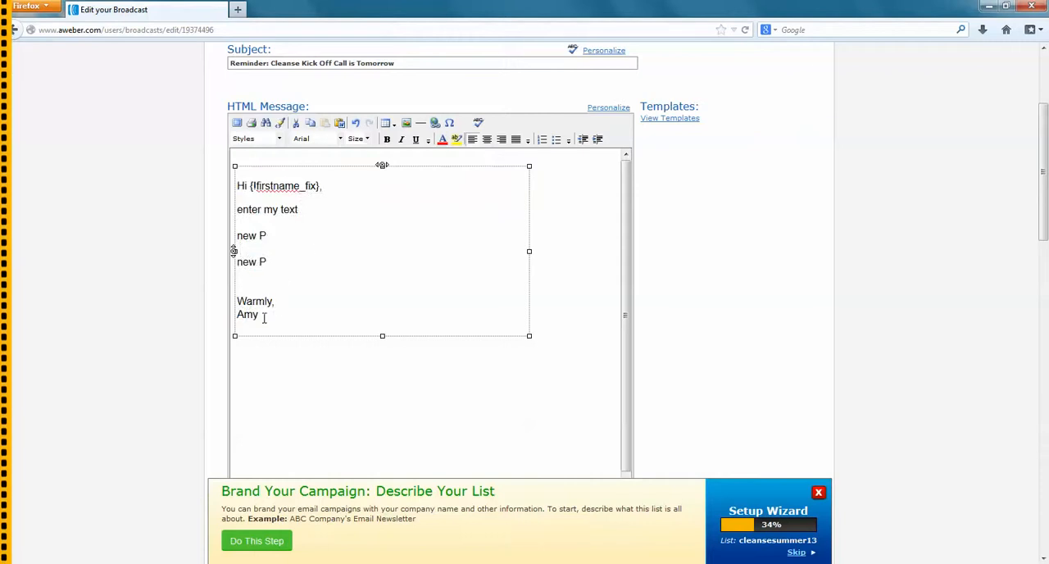
# Try font size 2 on the entire message text
pyautogui.moveTo(263, 317); pyautogui.dragTo(236, 189)
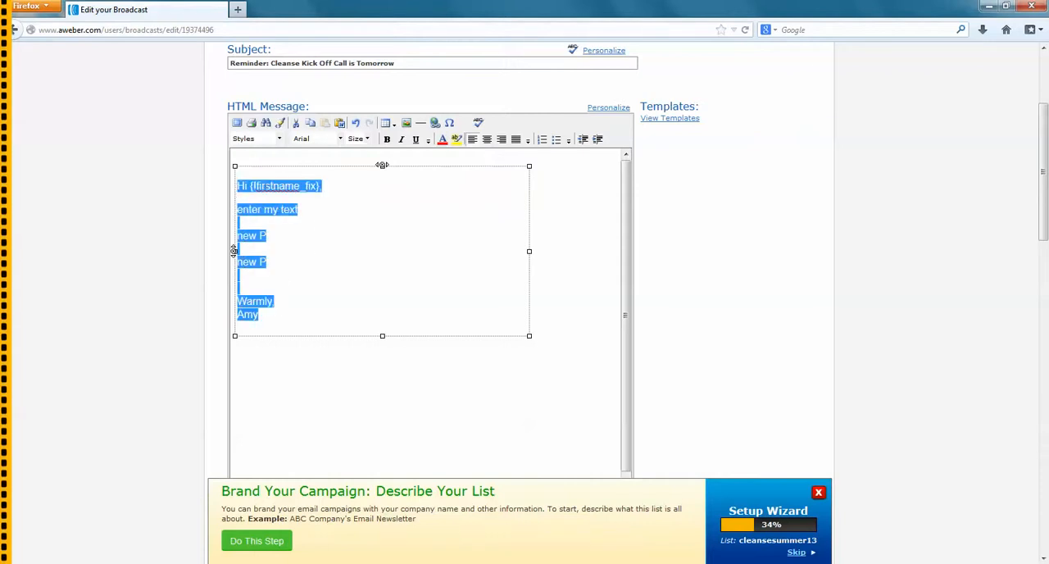
pyautogui.click(368, 140)
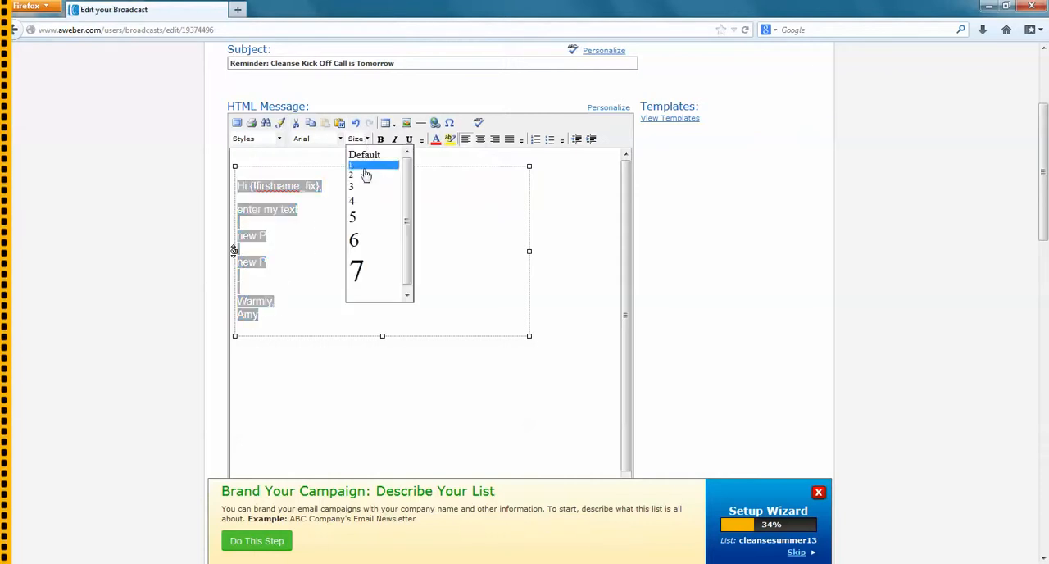
pyautogui.click(366, 175)
pyautogui.click(316, 313)
# Set the font size of the entire message text to 3
pyautogui.moveTo(275, 293); pyautogui.dragTo(236, 182)
pyautogui.click(367, 139)
pyautogui.click(364, 187)
pyautogui.click(349, 235)
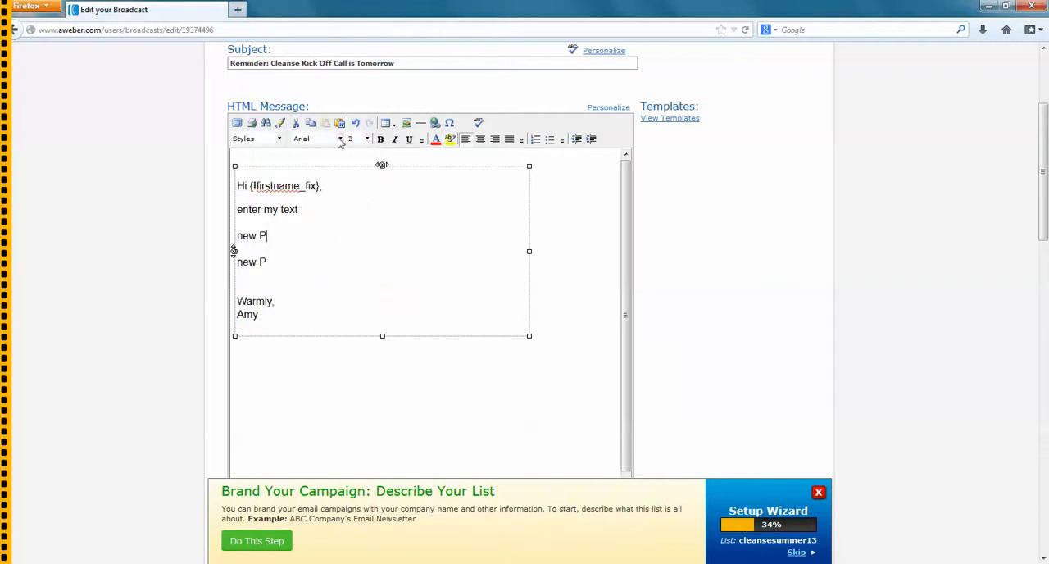
# Make the first "new P" paragraph bold
pyautogui.moveTo(287, 229); pyautogui.dragTo(235, 236)
pyautogui.click(381, 143)
pyautogui.click(351, 258)
# Color the second "new P" paragraph red (#ff0000)
pyautogui.moveTo(281, 261); pyautogui.dragTo(235, 262)
pyautogui.click(436, 140)
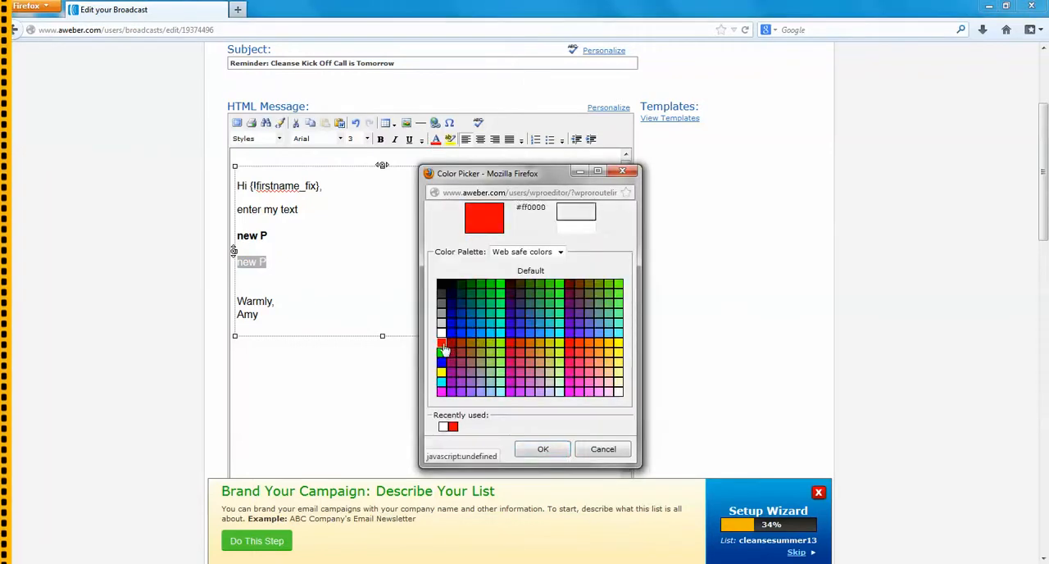
pyautogui.click(442, 343)
pyautogui.click(542, 450)
pyautogui.click(405, 305)
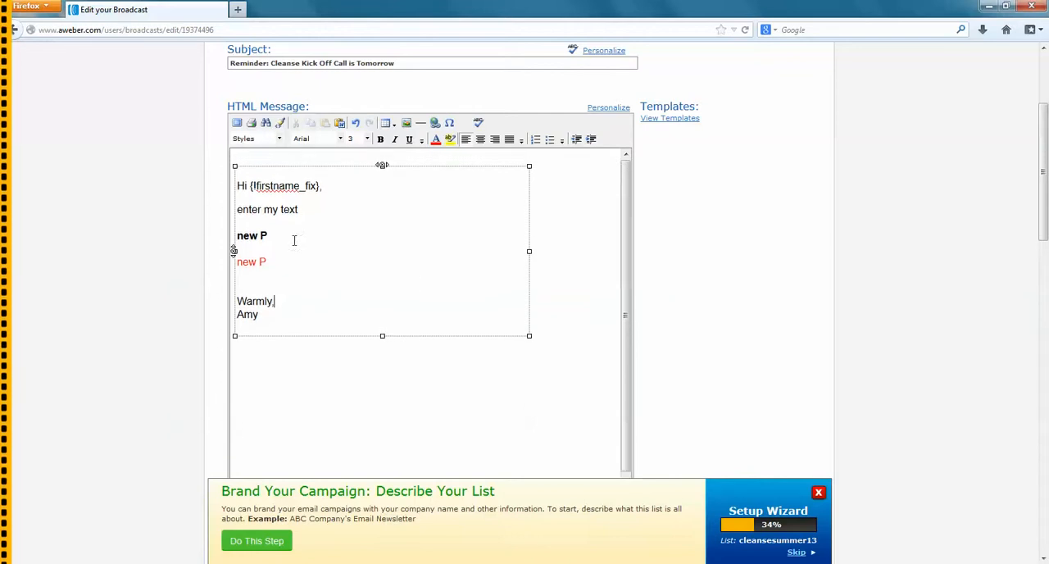
# Copy the entire HTML message text, from greeting to sign-off, into the plain text version of the message
pyautogui.scroll(1, 452, 295)
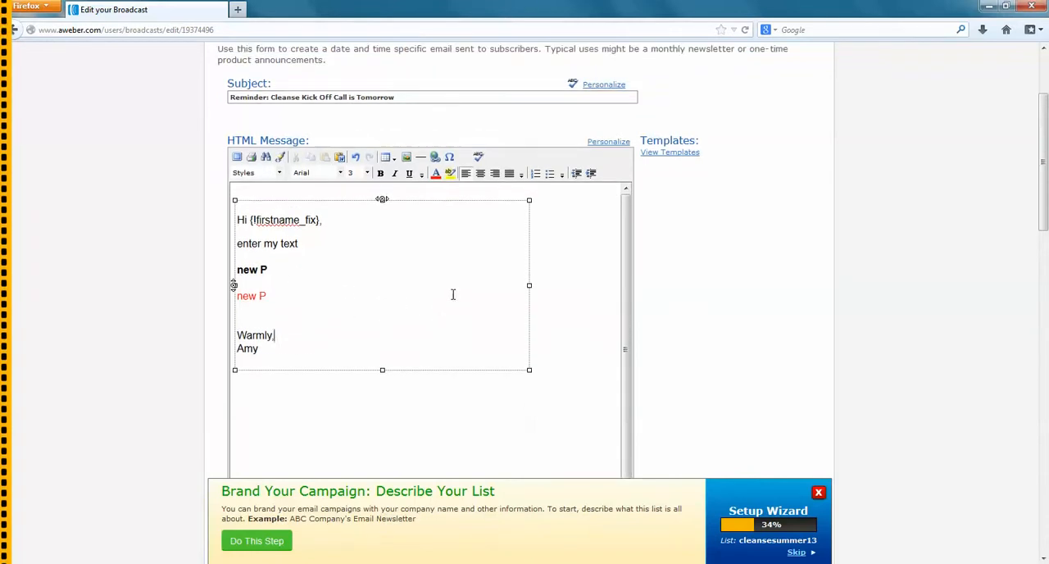
pyautogui.scroll(-4, 515, 265)
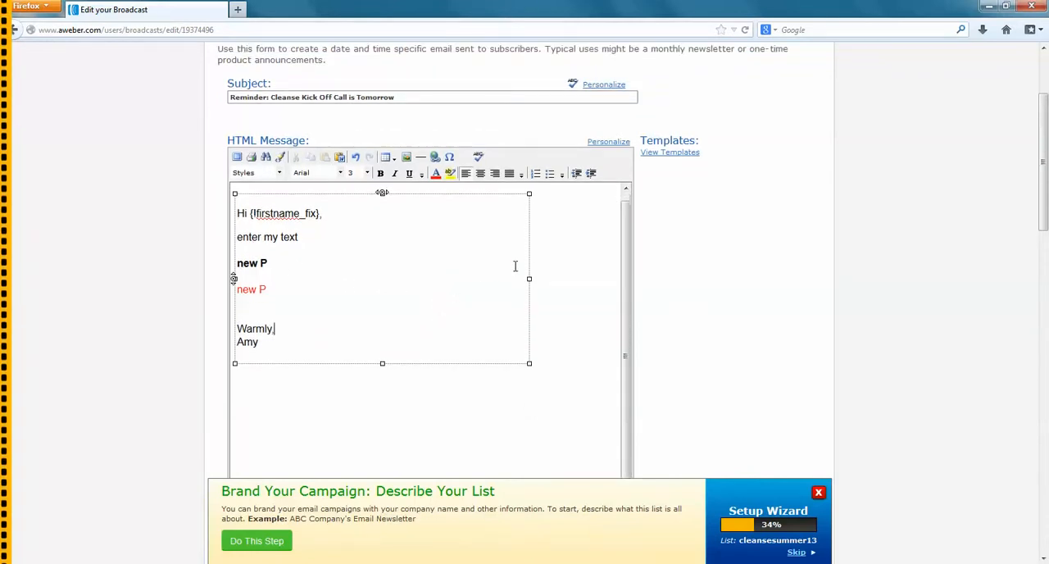
pyautogui.scroll(-5, 517, 265)
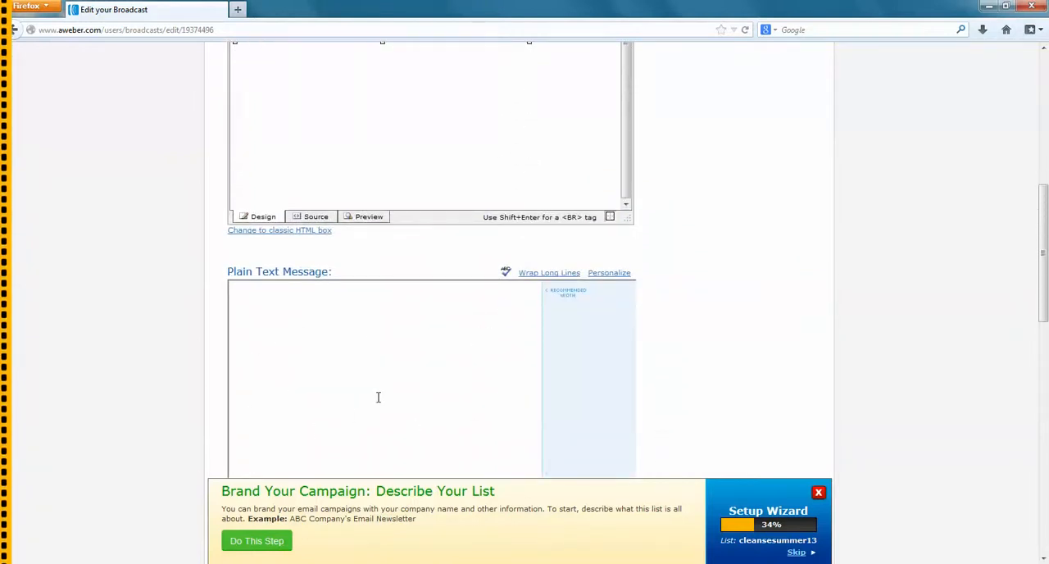
pyautogui.scroll(5, 345, 424)
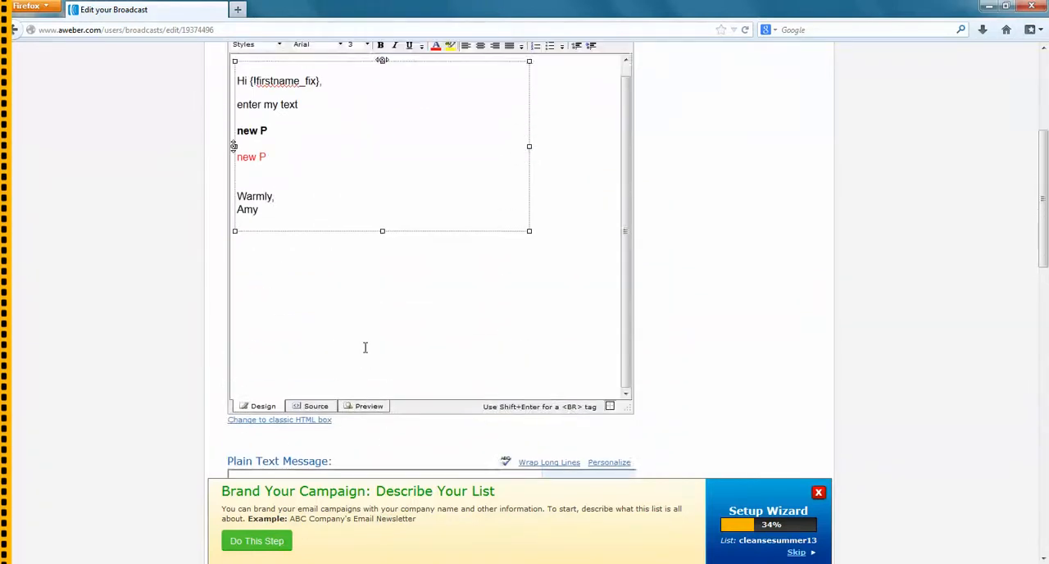
pyautogui.moveTo(273, 295); pyautogui.dragTo(235, 166)
pyautogui.hotkey('ctrl', 'c')
pyautogui.scroll(-8, 300, 270)
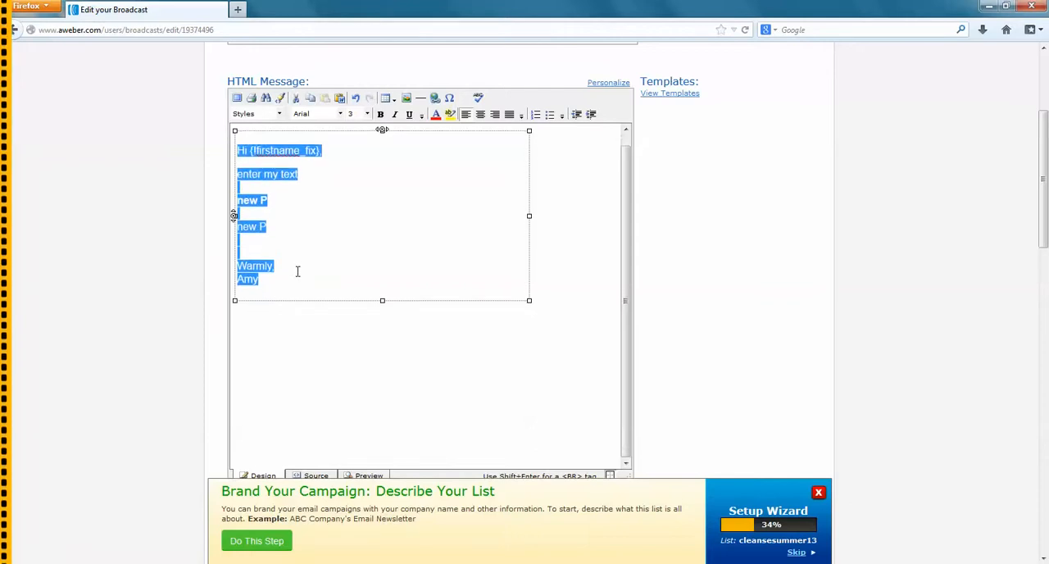
pyautogui.click(303, 204)
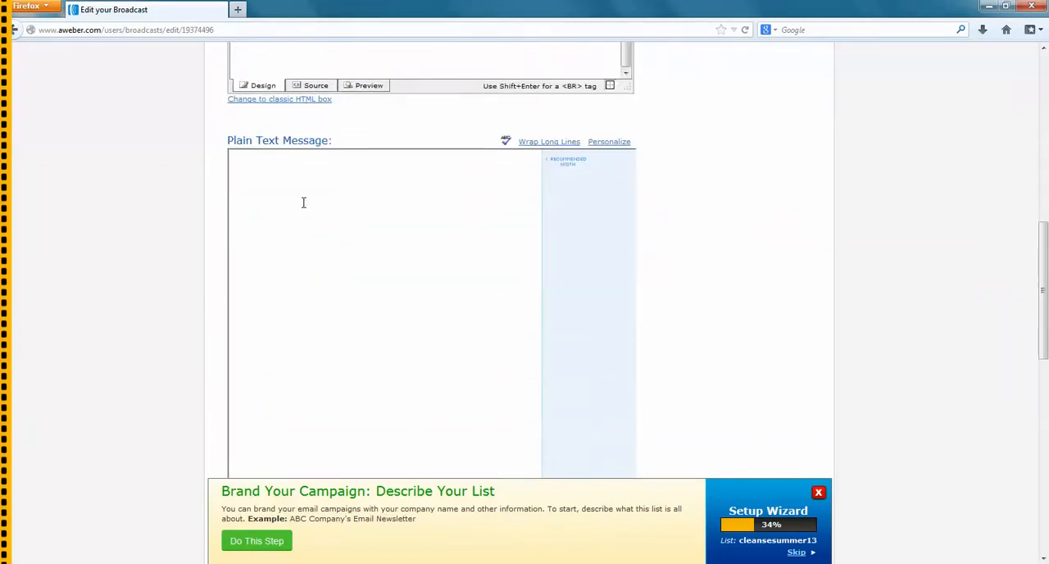
pyautogui.hotkey('ctrl', 'v')
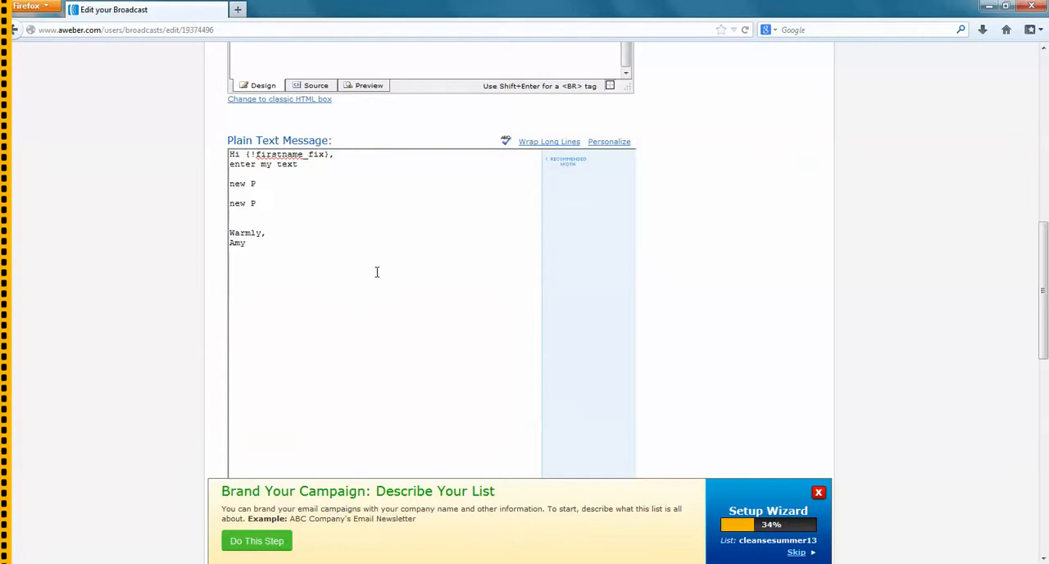
# View the form for attaching a file to the broadcast and close it without attaching anything
pyautogui.scroll(-5, 377, 272)
pyautogui.scroll(-1, 292, 184)
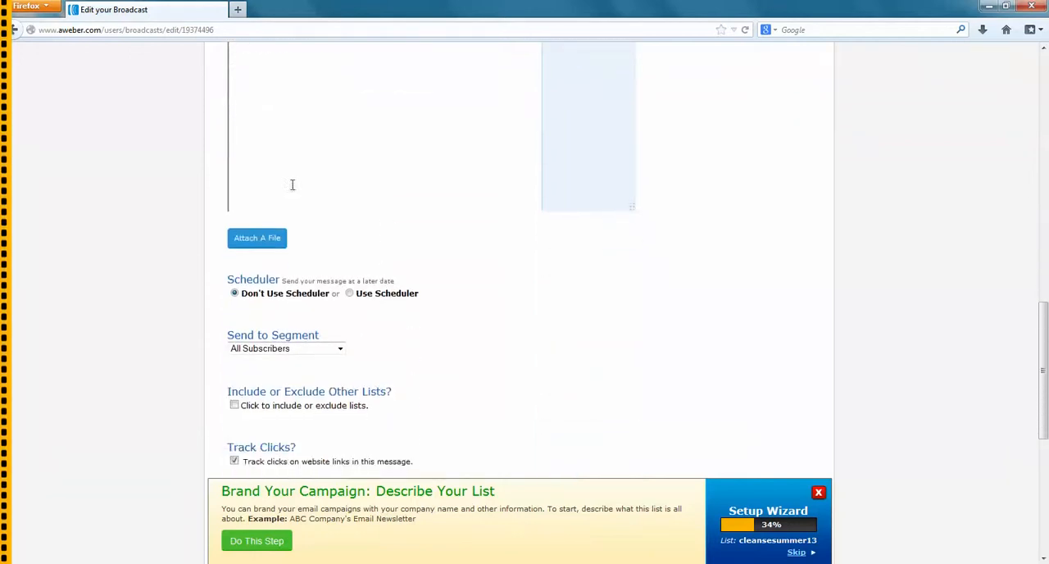
pyautogui.click(279, 240)
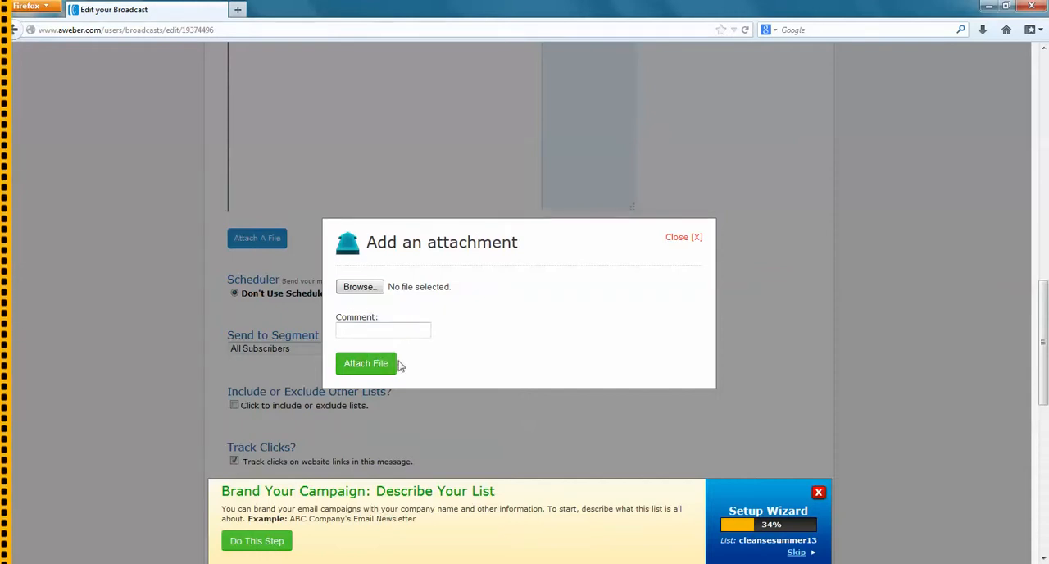
pyautogui.click(682, 237)
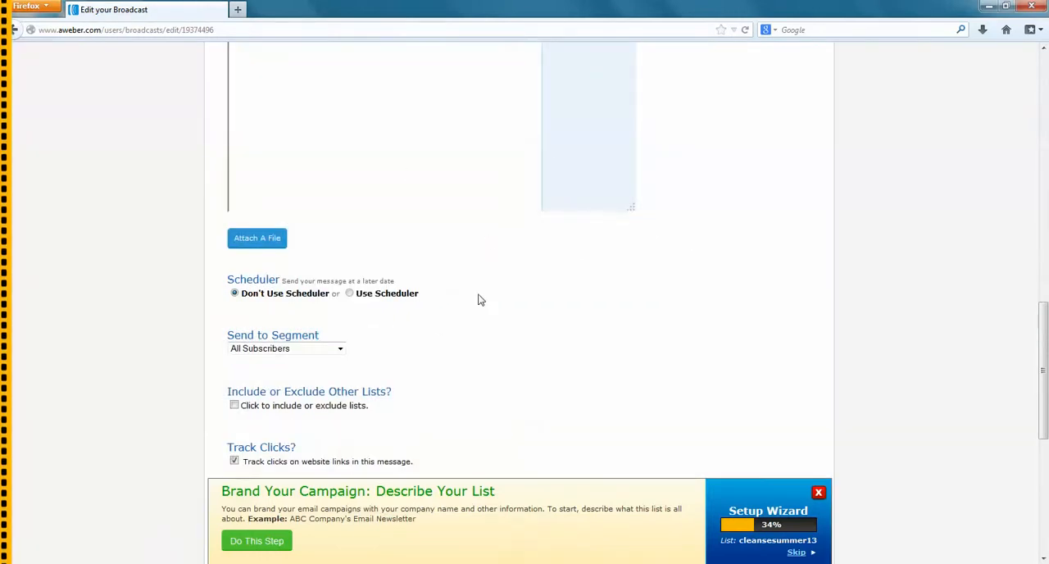
# Save the broadcast message as a draft without scheduling it, keeping the remaining sending options as they are
pyautogui.scroll(-2, 479, 312)
pyautogui.scroll(-1, 479, 321)
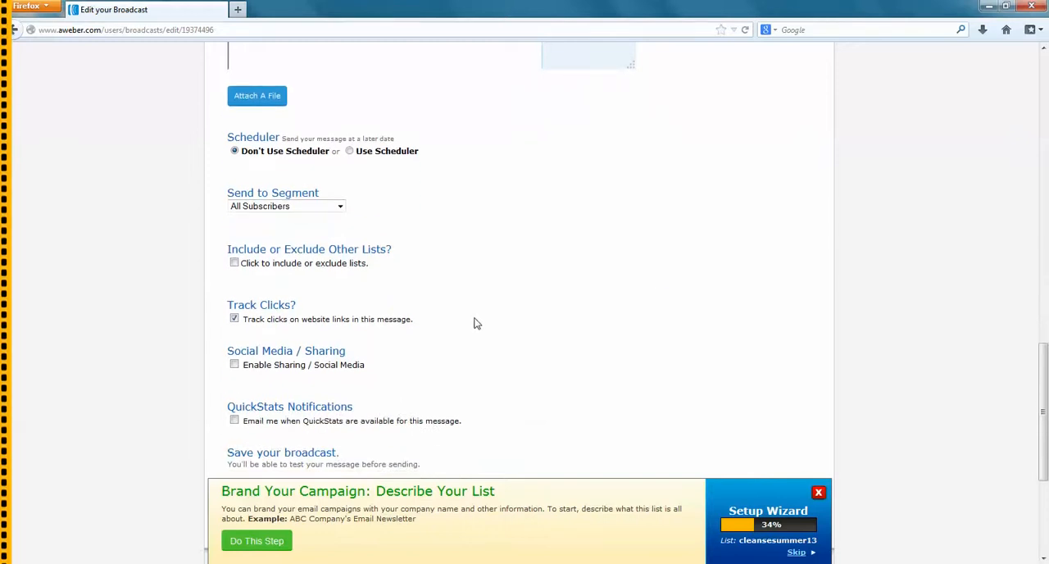
pyautogui.scroll(-1, 475, 323)
pyautogui.moveTo(504, 247)
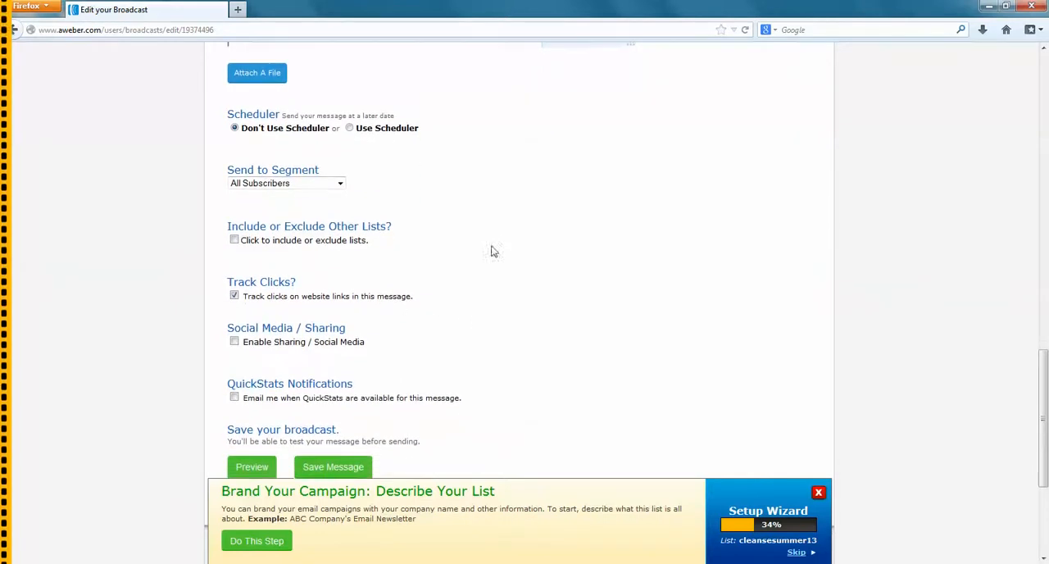
pyautogui.scroll(-2, 484, 261)
pyautogui.click(332, 382)
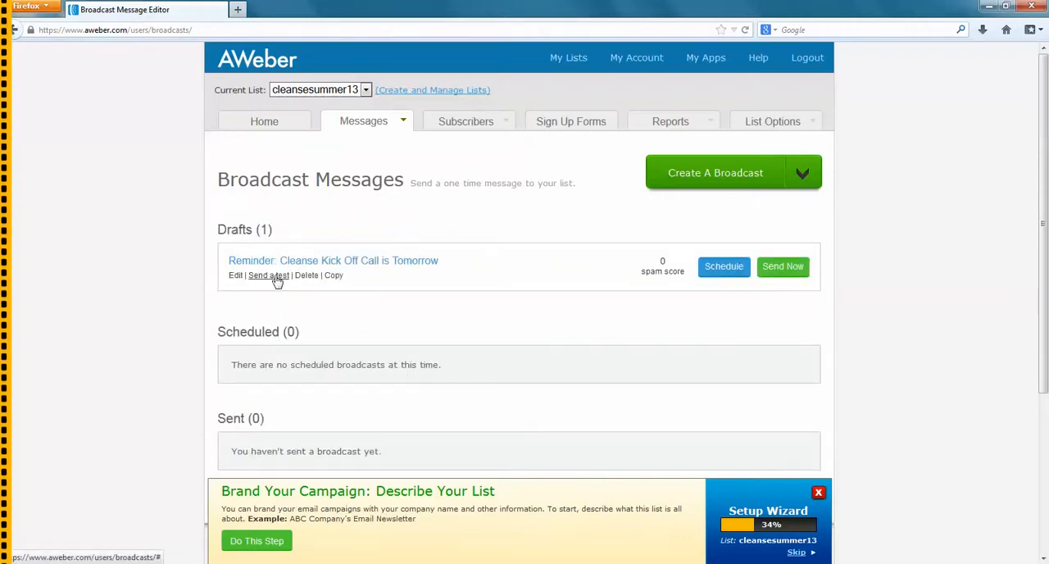
# Send a test of the draft broadcast using the prefilled e-mail address and name, and close the test form
pyautogui.click(275, 276)
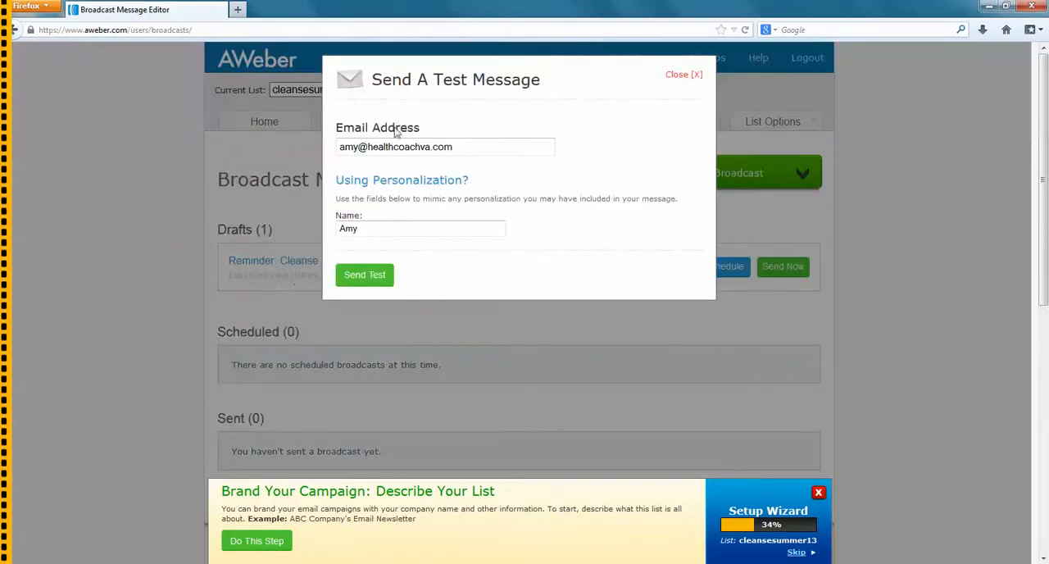
pyautogui.click(378, 282)
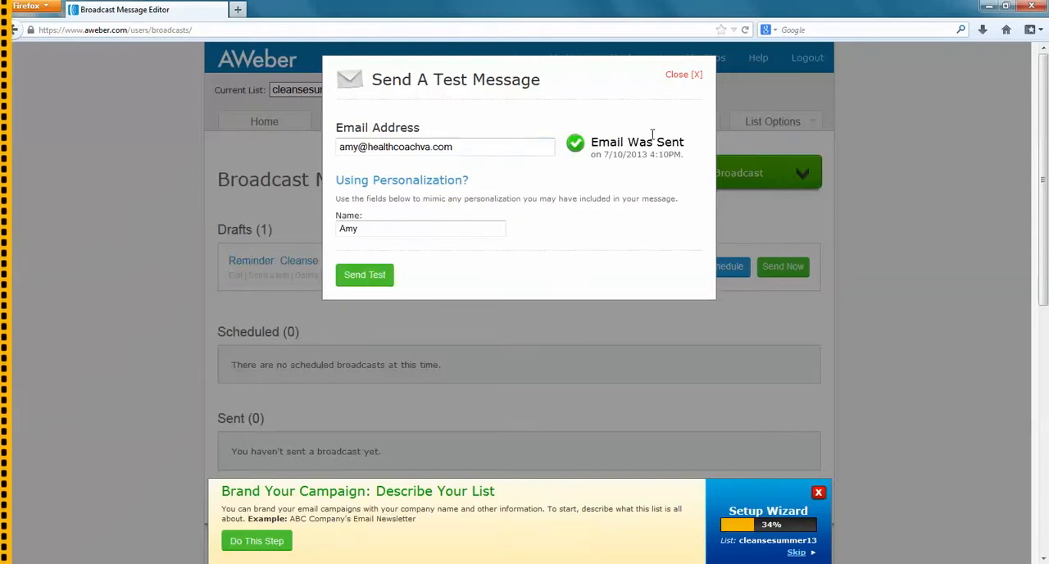
pyautogui.click(677, 76)
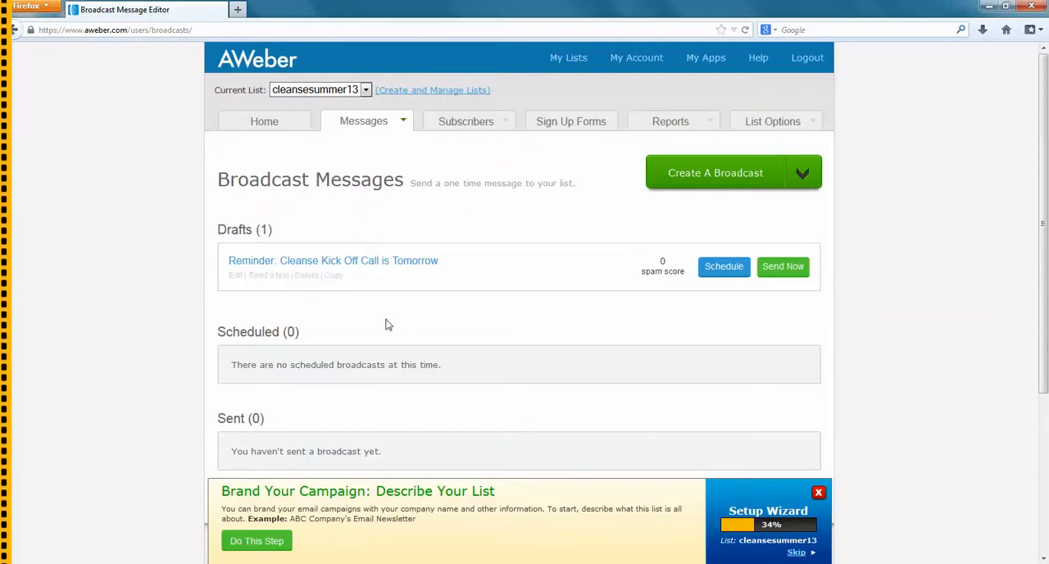
# Reopen the "Reminder: Cleanse Kick Off Call is Tomorrow" draft and enable its scheduler with the date 7/14/2013
pyautogui.click(362, 260)
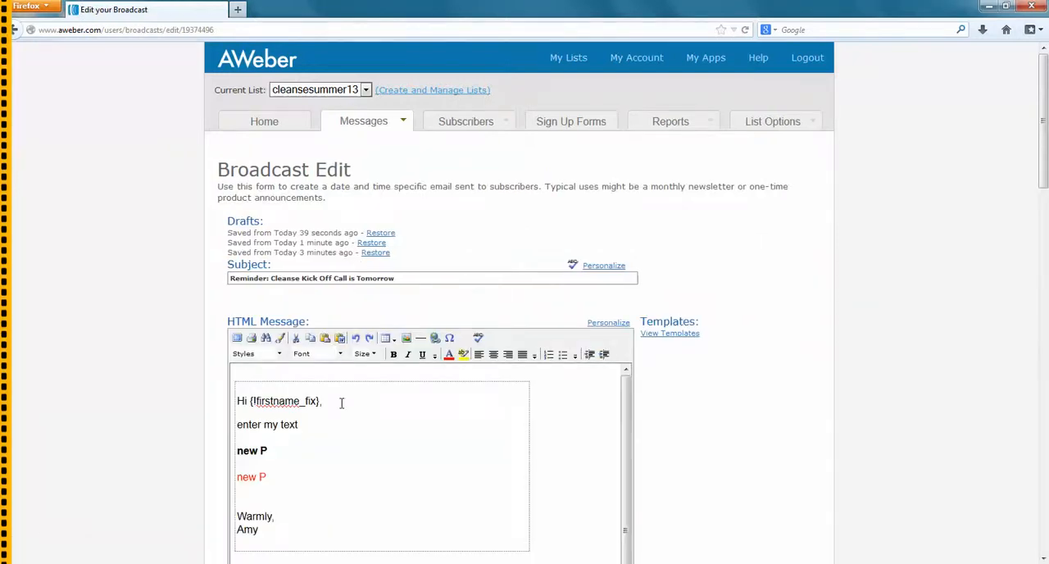
pyautogui.moveTo(1045, 165); pyautogui.dragTo(1026, 414)
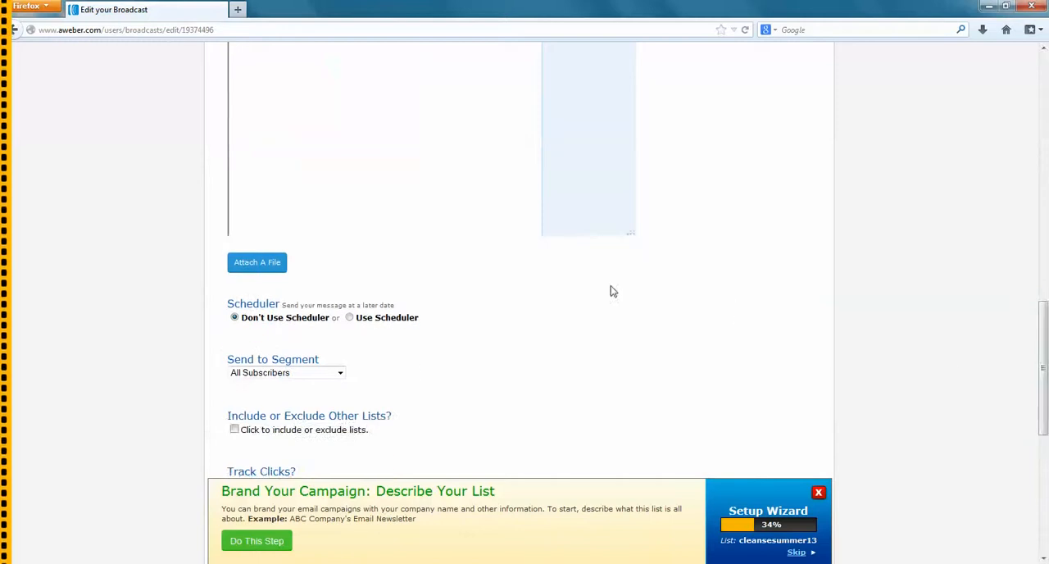
pyautogui.click(349, 319)
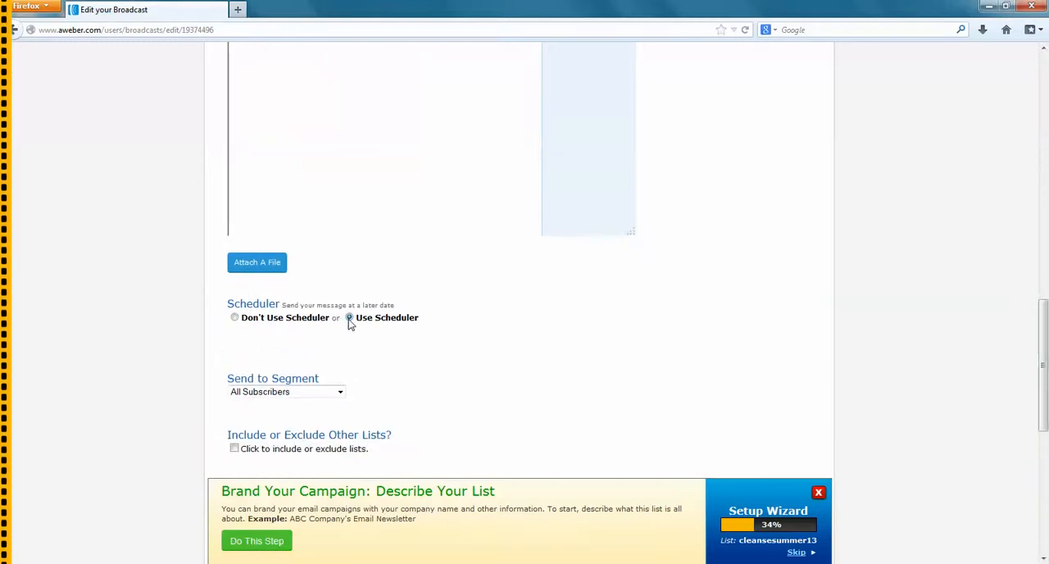
pyautogui.click(314, 354)
pyautogui.click(314, 355)
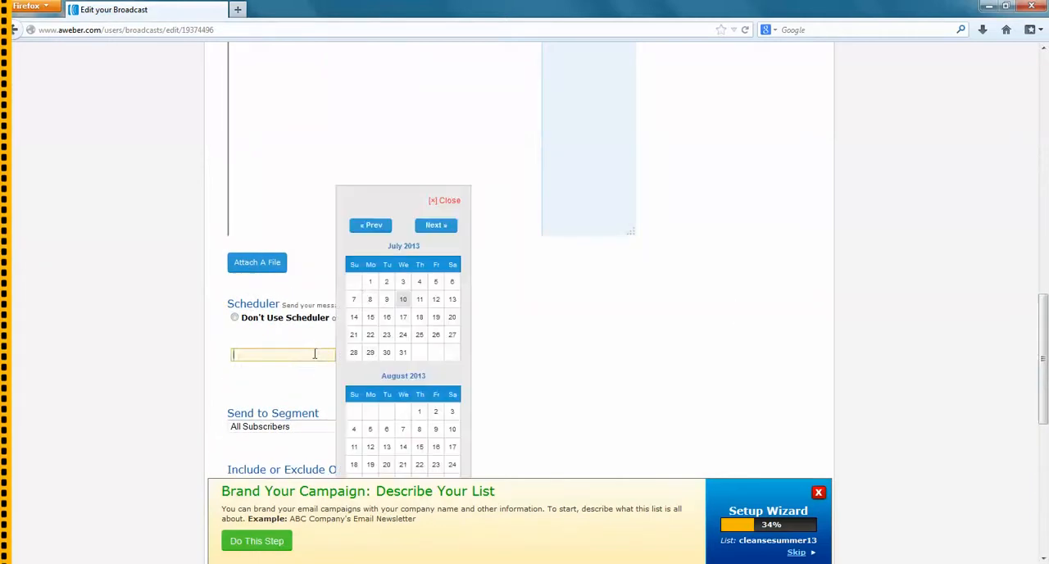
pyautogui.click(354, 323)
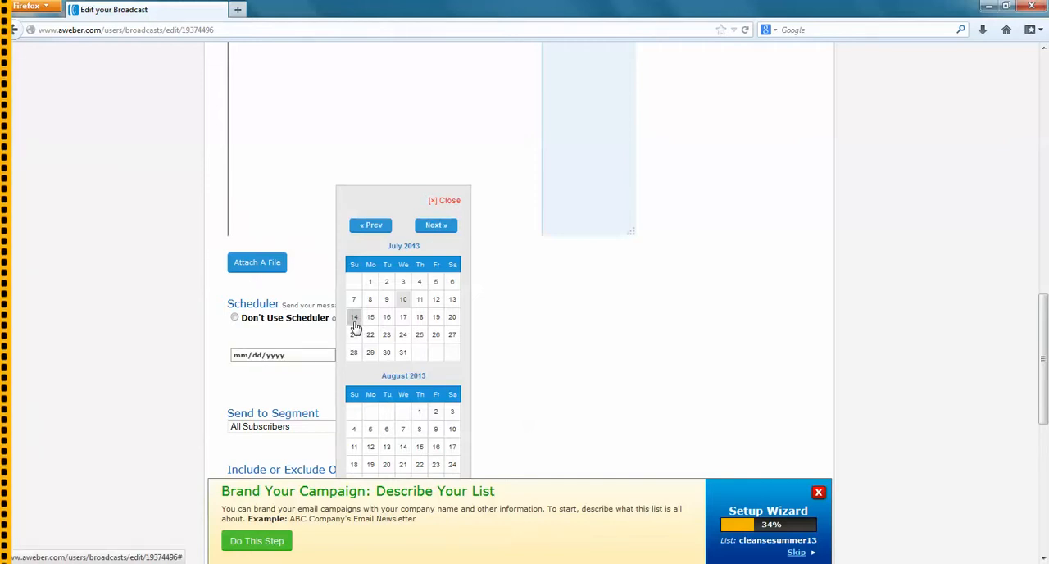
# Set the scheduled sending time to 2:00 pm Eastern
pyautogui.click(366, 354)
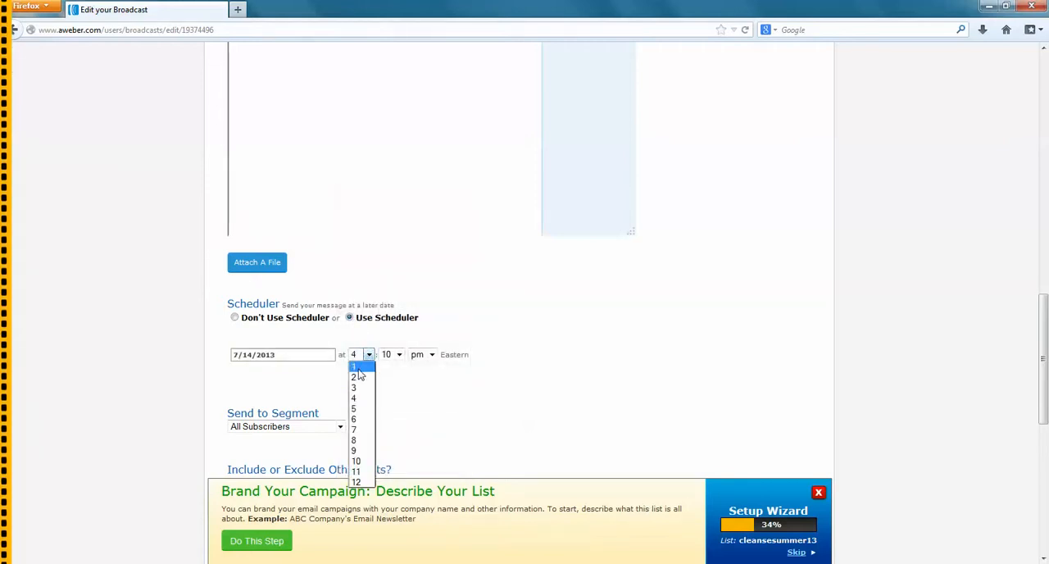
pyautogui.click(359, 376)
pyautogui.click(397, 354)
pyautogui.moveTo(399, 414); pyautogui.dragTo(399, 399)
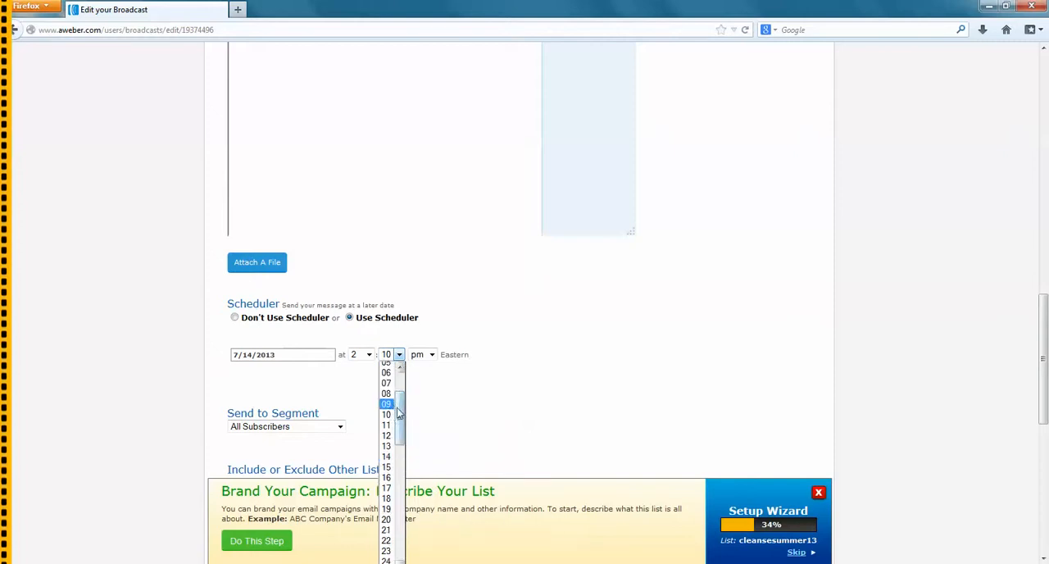
pyautogui.scroll(2, 391, 415)
pyautogui.click(389, 366)
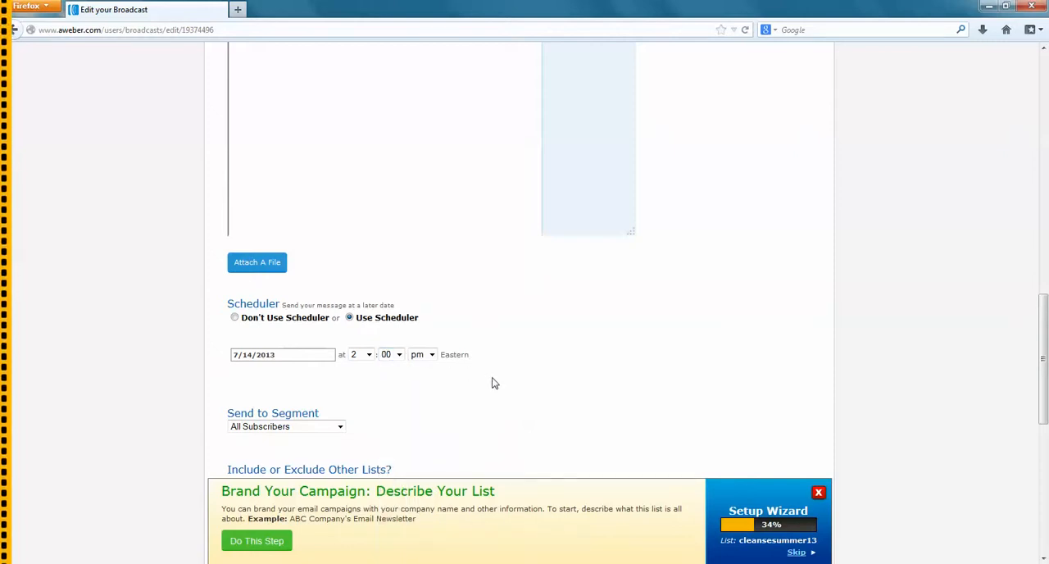
# Save the scheduled broadcast and check its entry in the list of scheduled broadcasts
pyautogui.scroll(-5, 509, 373)
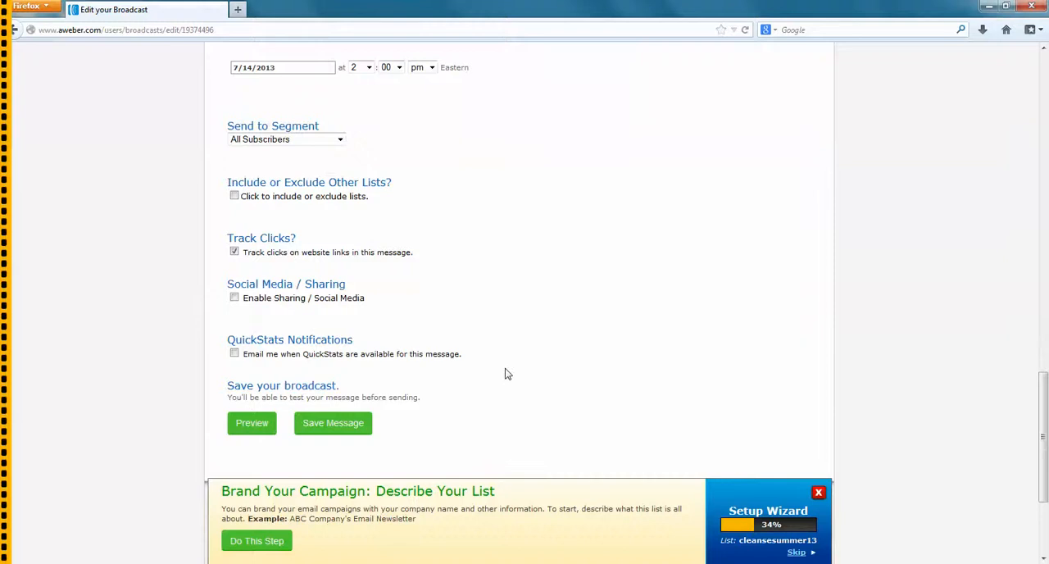
pyautogui.click(328, 273)
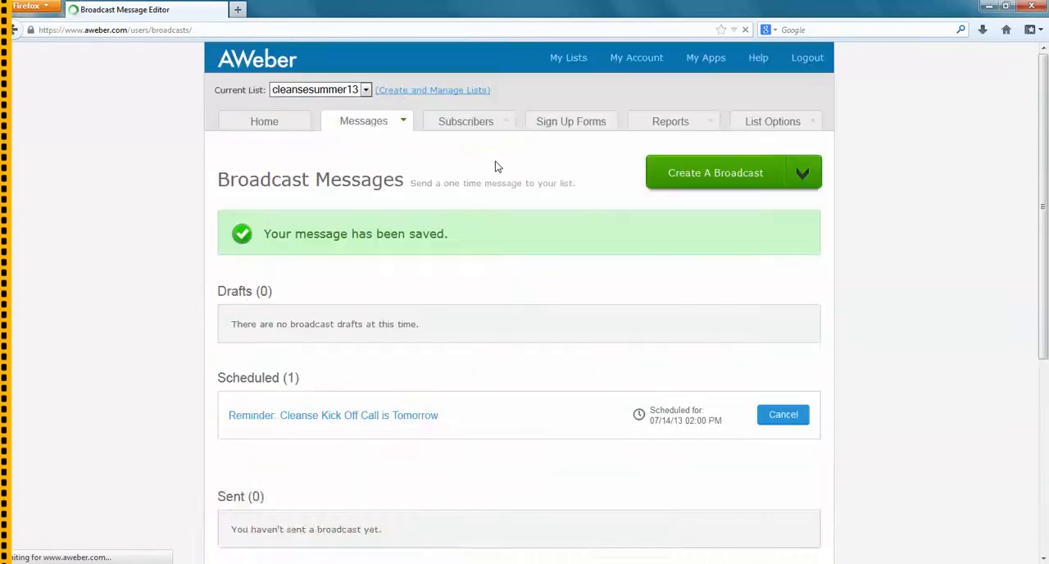
pyautogui.scroll(-2, 541, 290)
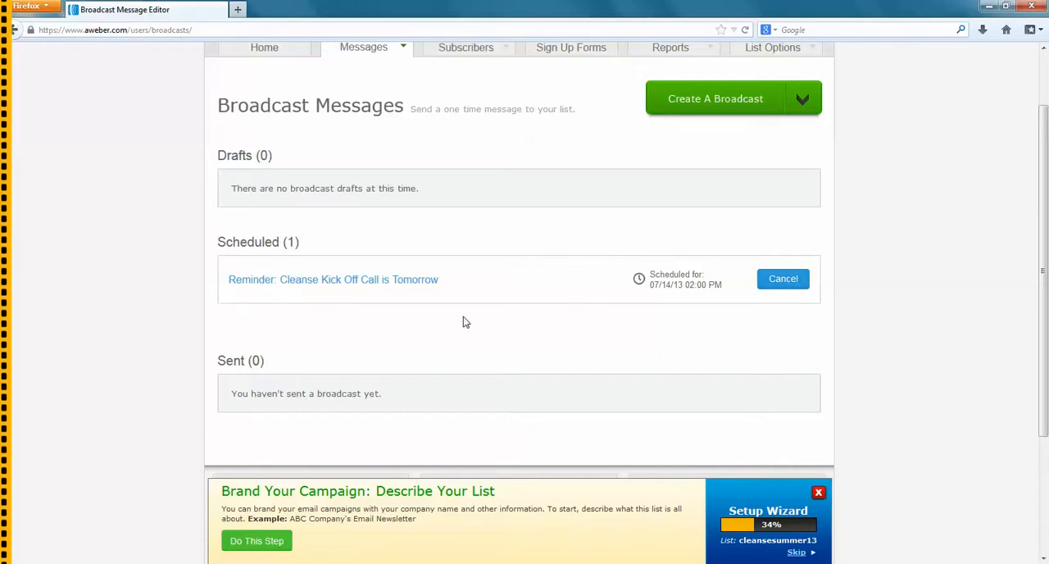
pyautogui.scroll(-1, 463, 322)
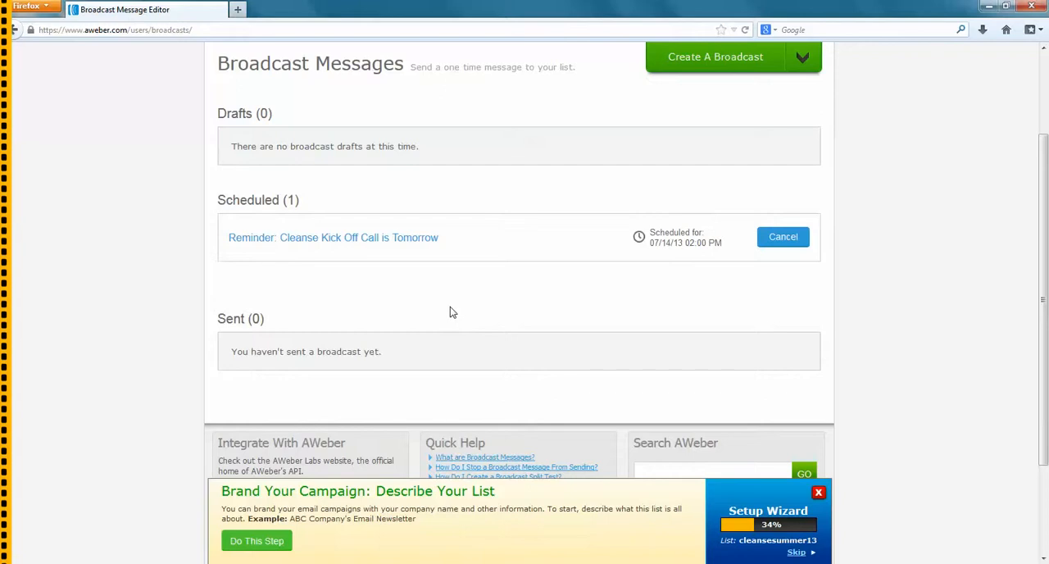
pyautogui.scroll(1, 445, 328)
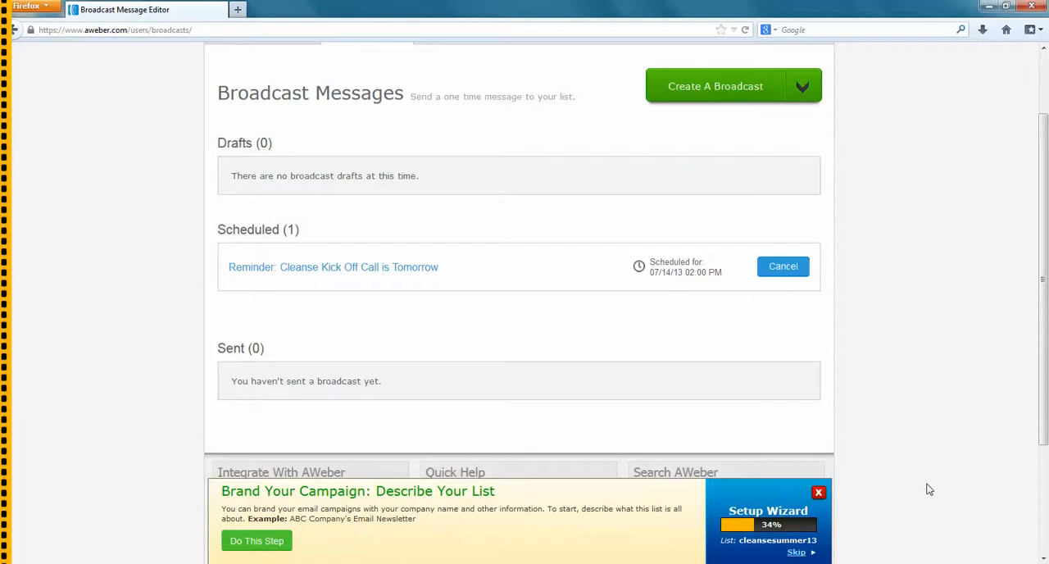
pyautogui.scroll(2, 893, 471)
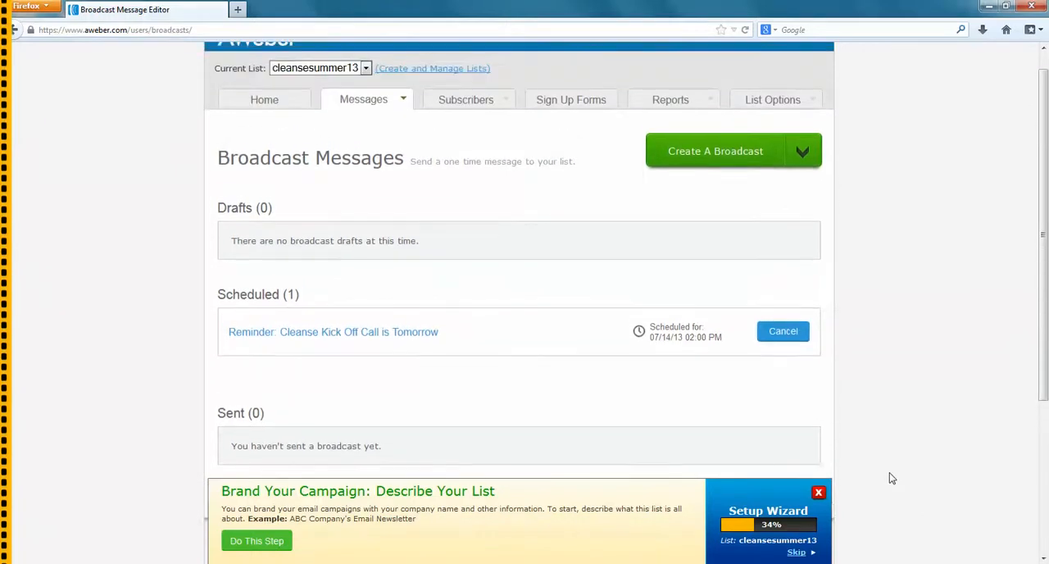
pyautogui.scroll(1, 893, 478)
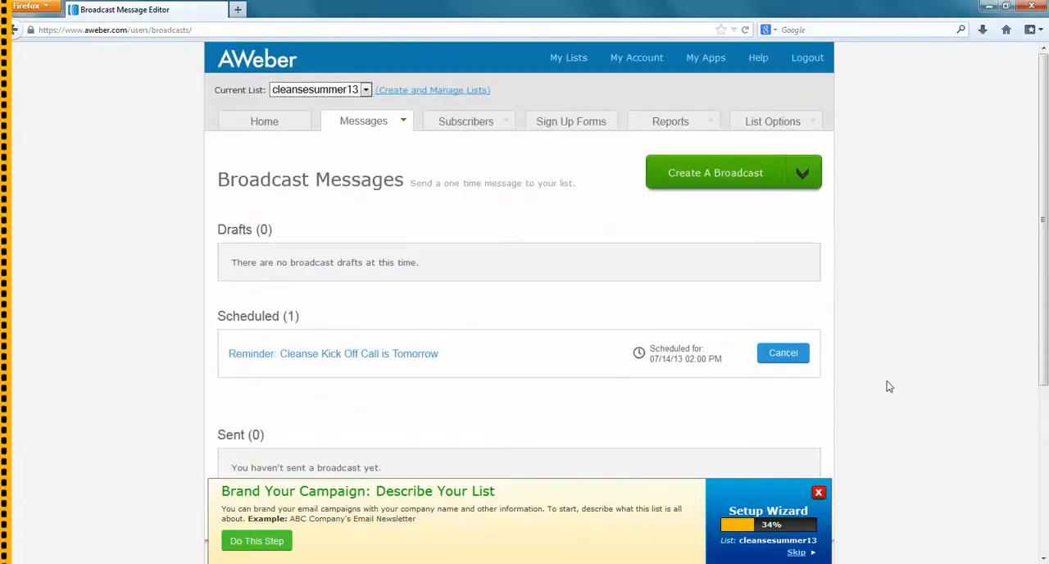
pyautogui.scroll(-1, 879, 380)
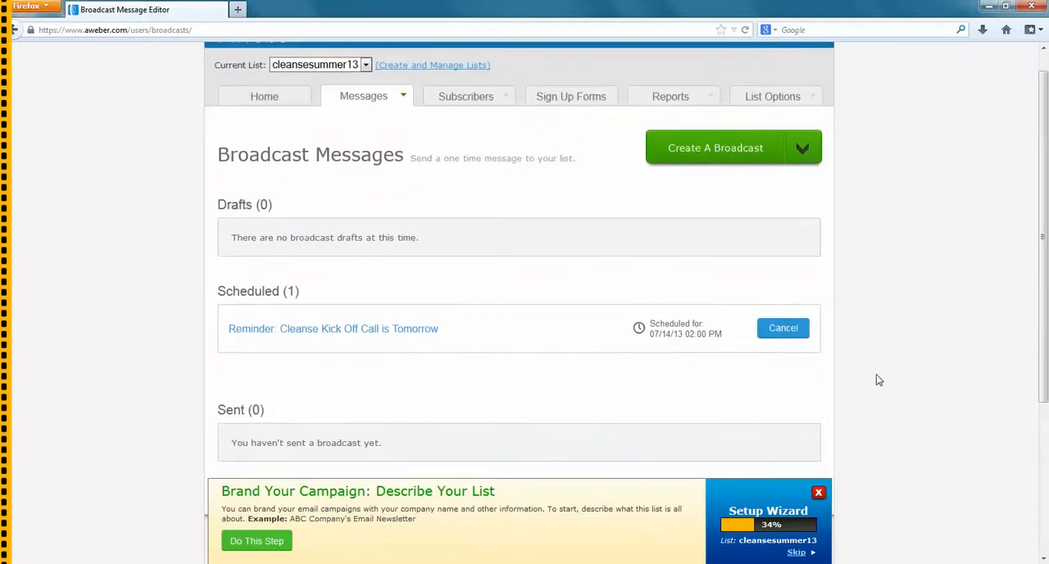
pyautogui.scroll(-3, 877, 380)
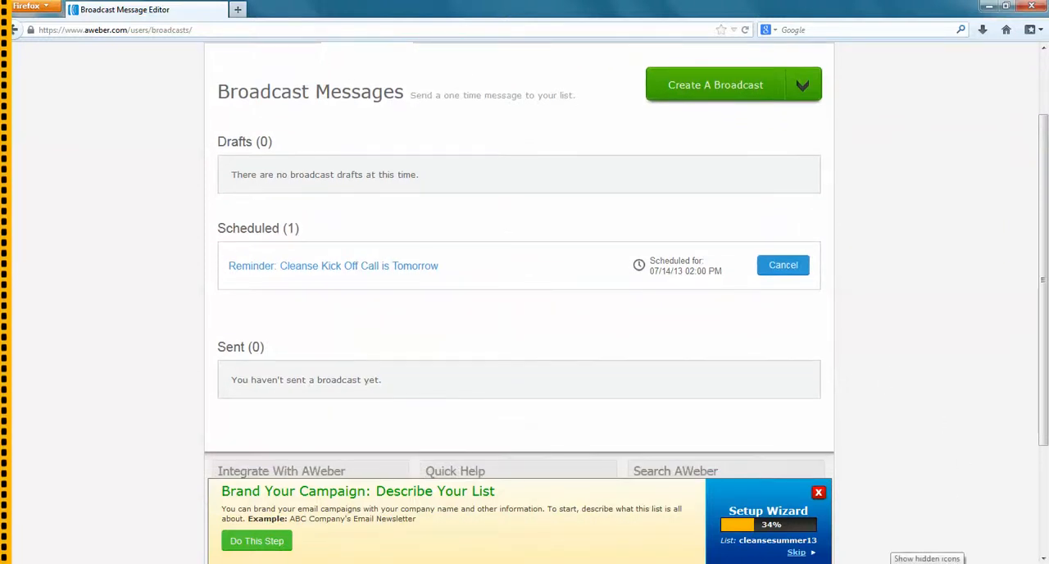
pyautogui.click(890, 563)
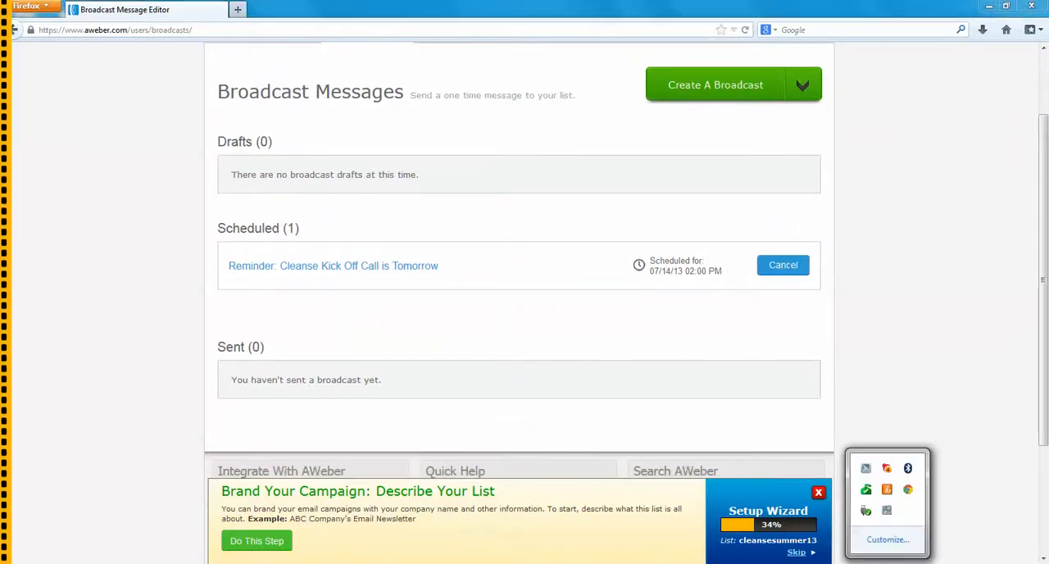